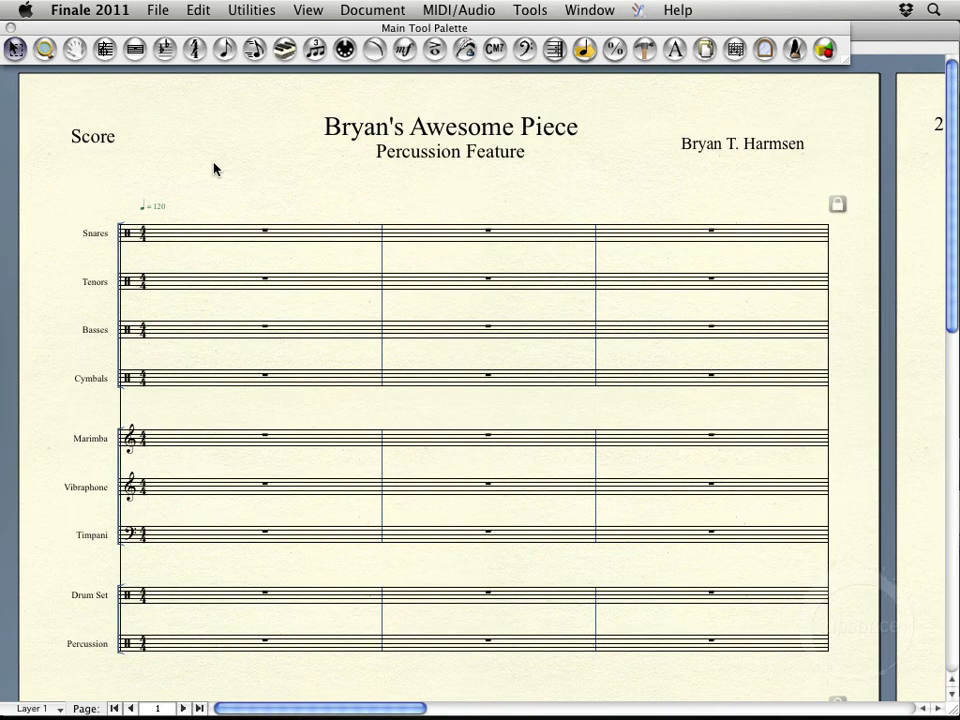
- Confirm Play Finale Through Audio Units is checked and reveal the Instrument Setup submenu
{"action": "left_click", "coordinate": [460, 10]}
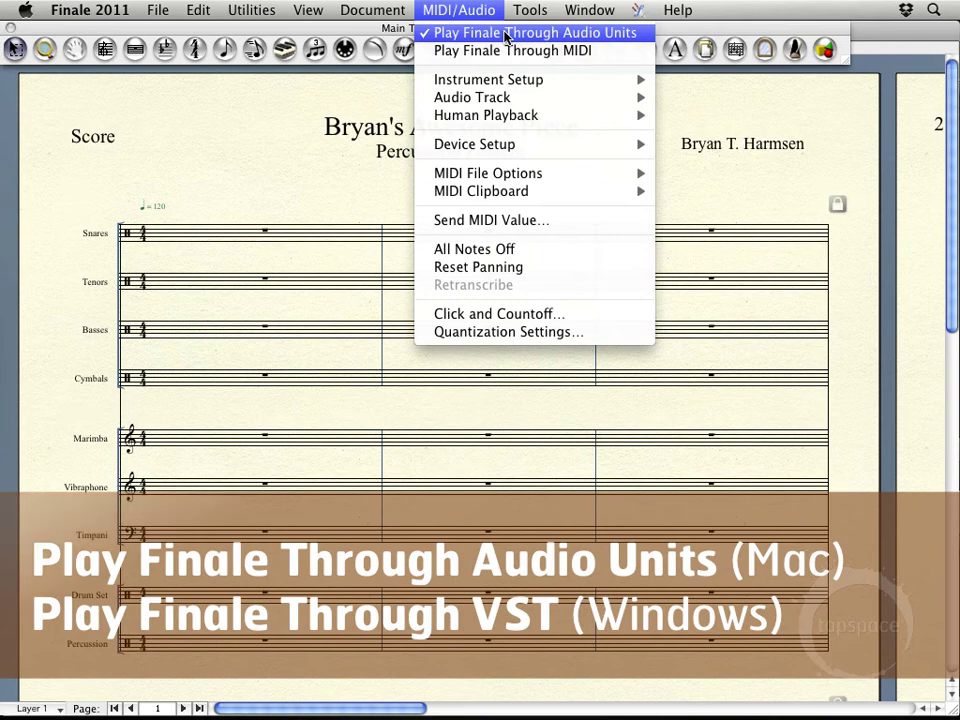
{"action": "mouse_move", "coordinate": [510, 82]}
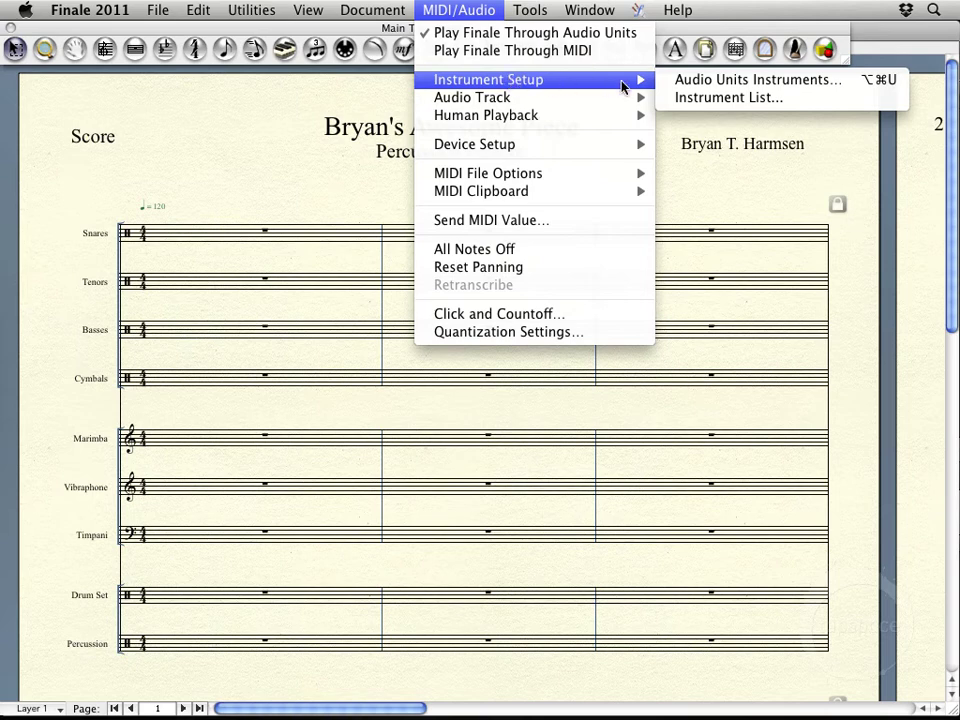
- Open Audio Units Instruments and drag its window left so it is fully visible
{"action": "left_click", "coordinate": [716, 87]}
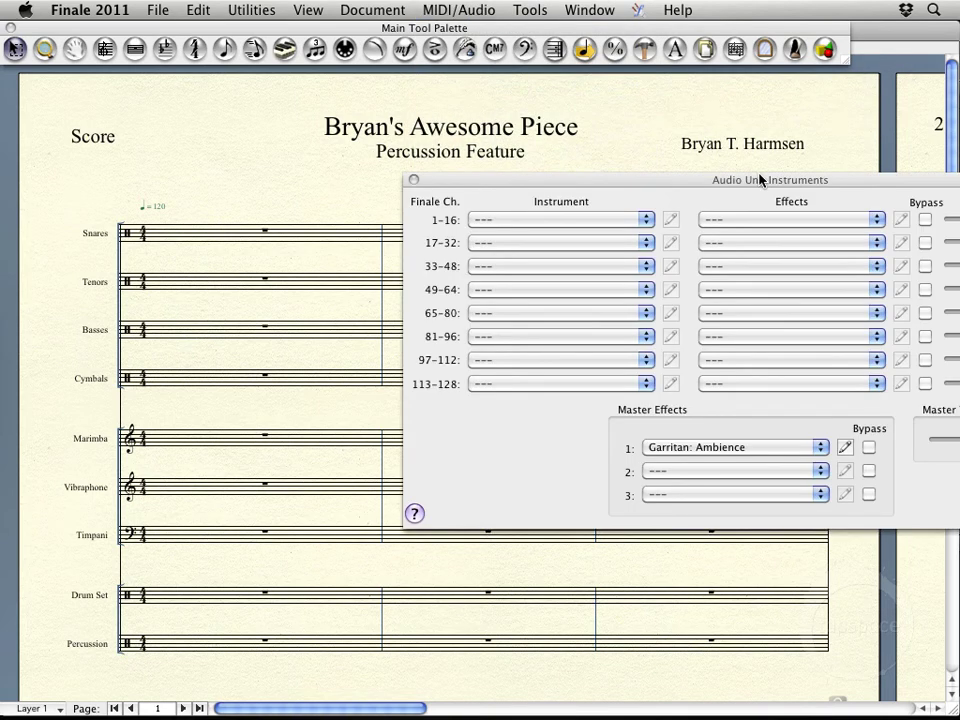
{"action": "left_click_drag", "start_coordinate": [760, 180], "coordinate": [460, 166]}
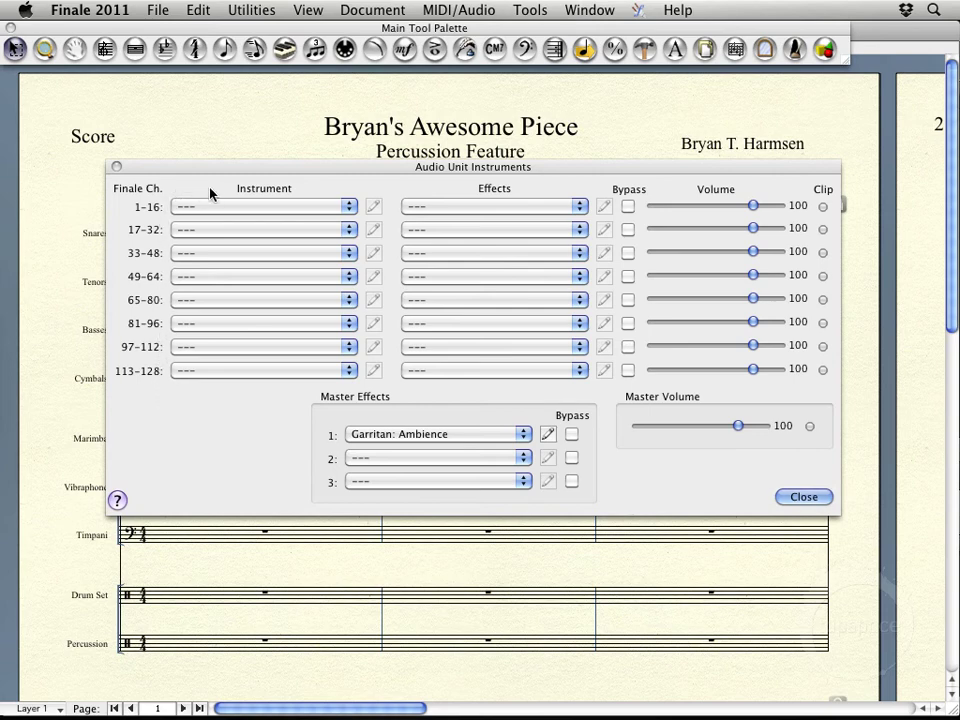
- Assign Native Instruments: KontaktPlayer2 as the instrument for channels 1–16
{"action": "left_click", "coordinate": [265, 208]}
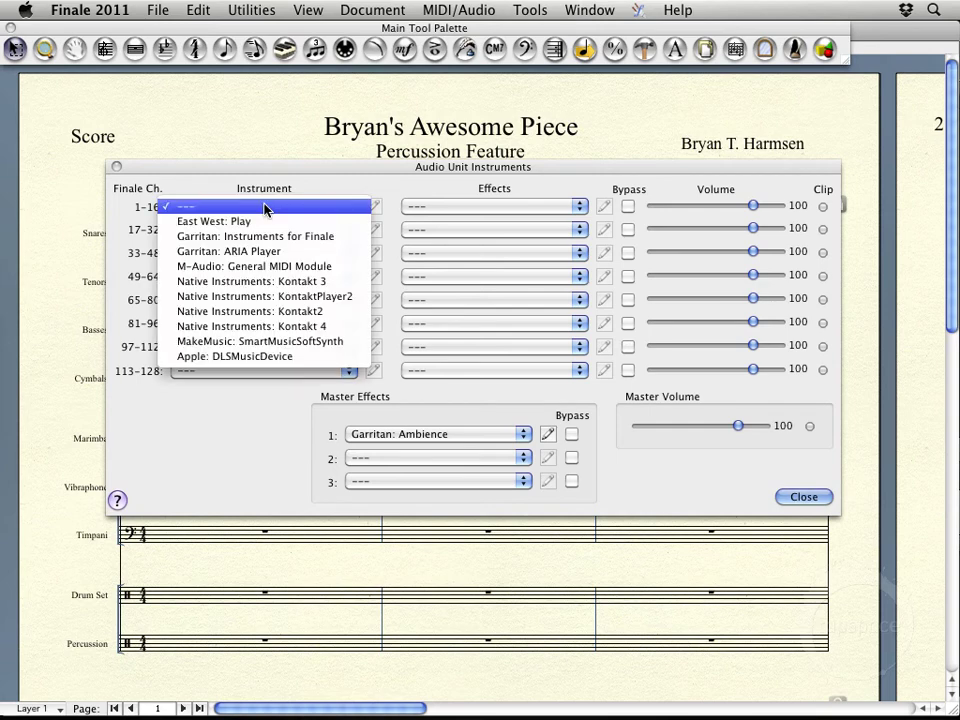
{"action": "left_click", "coordinate": [265, 296]}
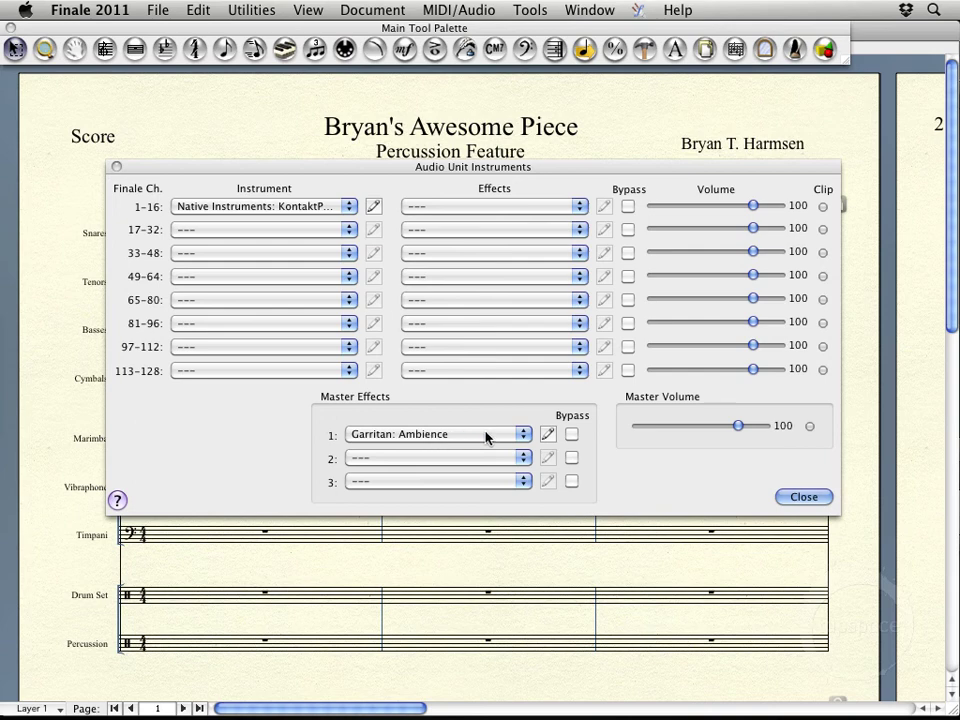
- View and close the Garritan Ambience parameters, then bypass master effect 1
{"action": "left_click", "coordinate": [548, 434]}
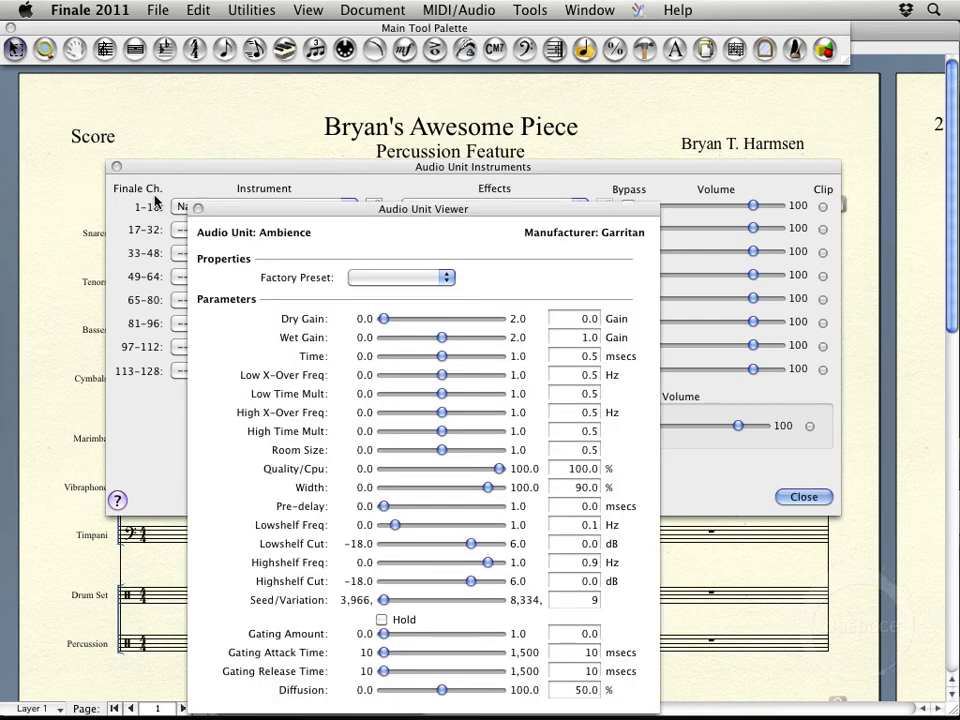
{"action": "left_click", "coordinate": [196, 208]}
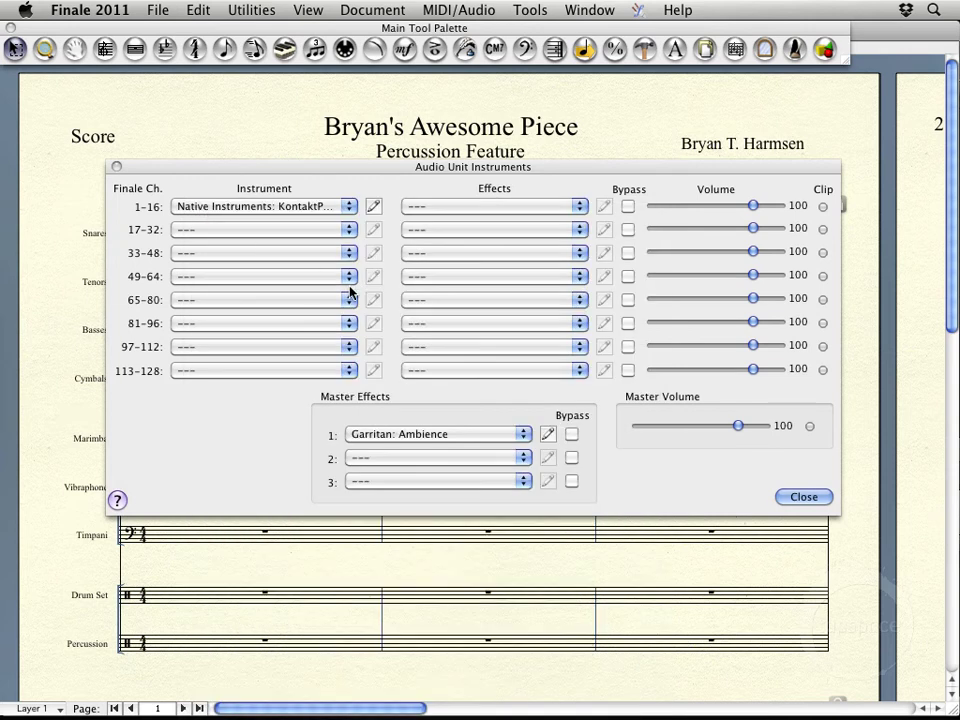
{"action": "left_click", "coordinate": [572, 436]}
- Open the Kontakt Player 2 editor at the screen top and browse the Virtual Drumline instrument categories
{"action": "left_click", "coordinate": [374, 207]}
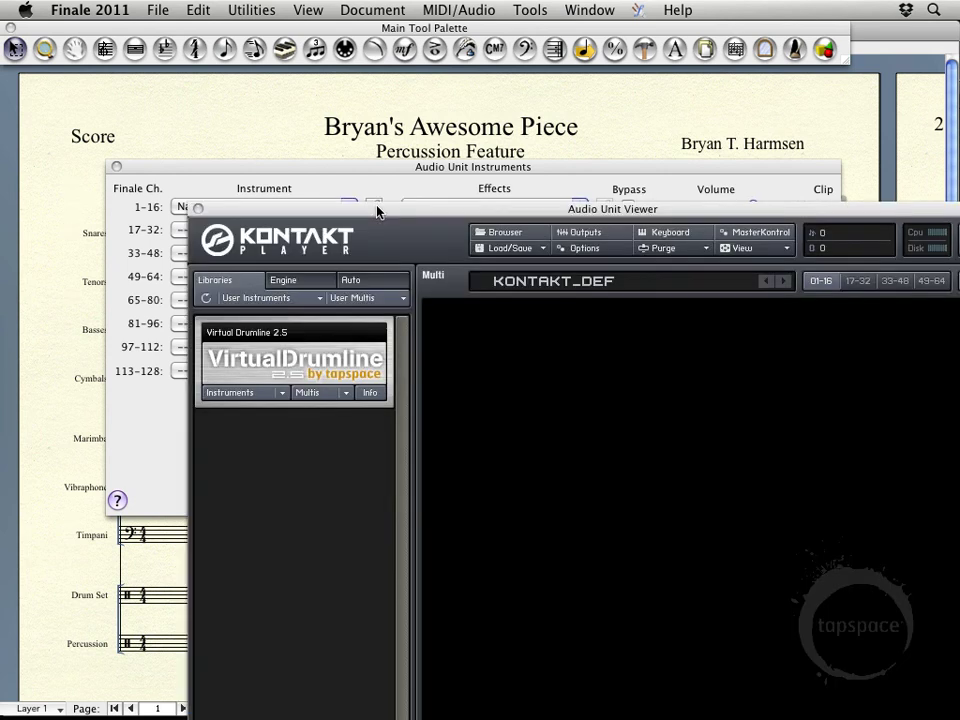
{"action": "left_click_drag", "start_coordinate": [403, 212], "coordinate": [265, 67]}
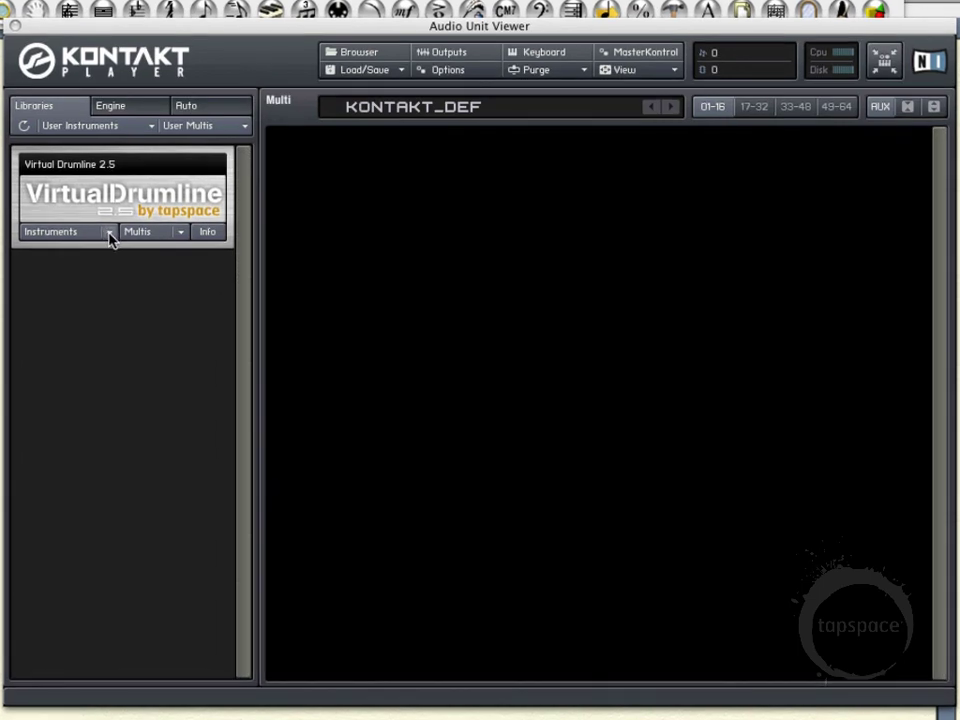
{"action": "left_click", "coordinate": [110, 232]}
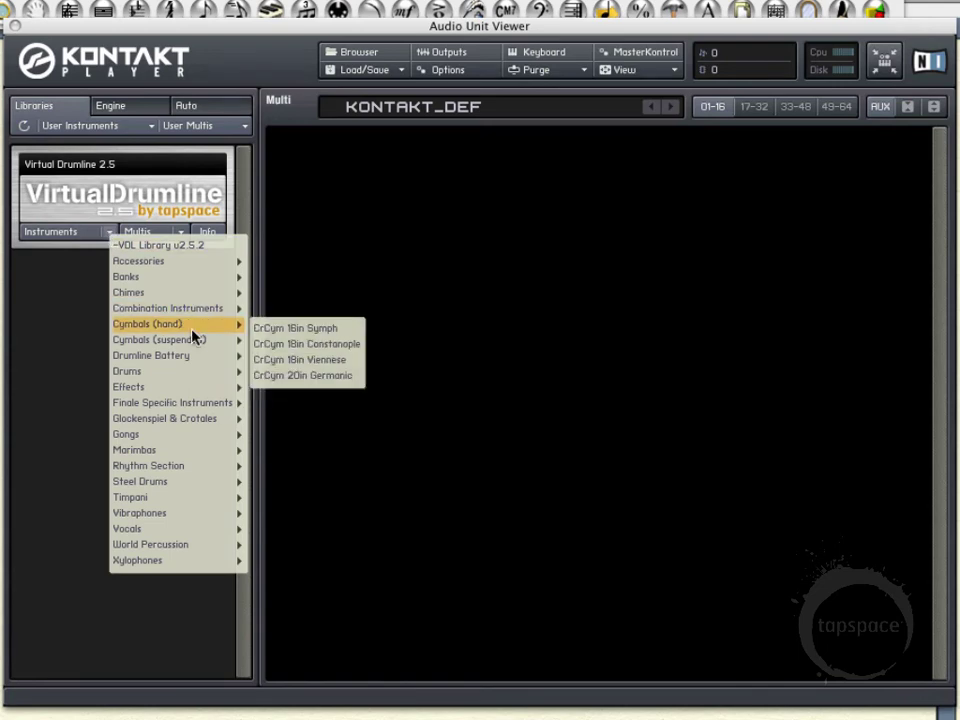
{"action": "mouse_move", "coordinate": [187, 404]}
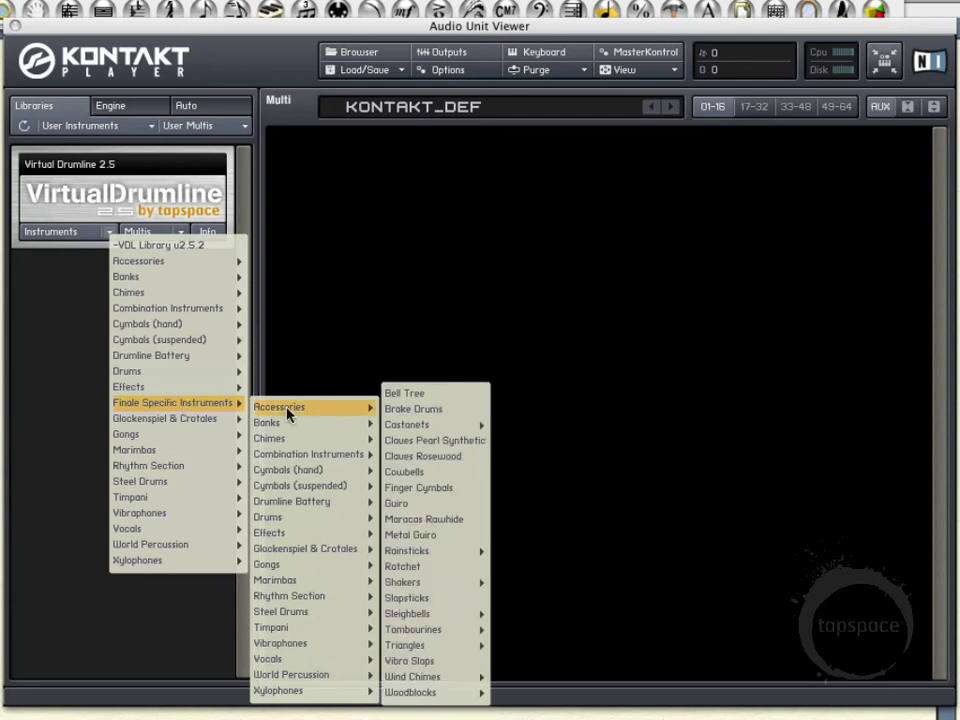
{"action": "left_click", "coordinate": [30, 347]}
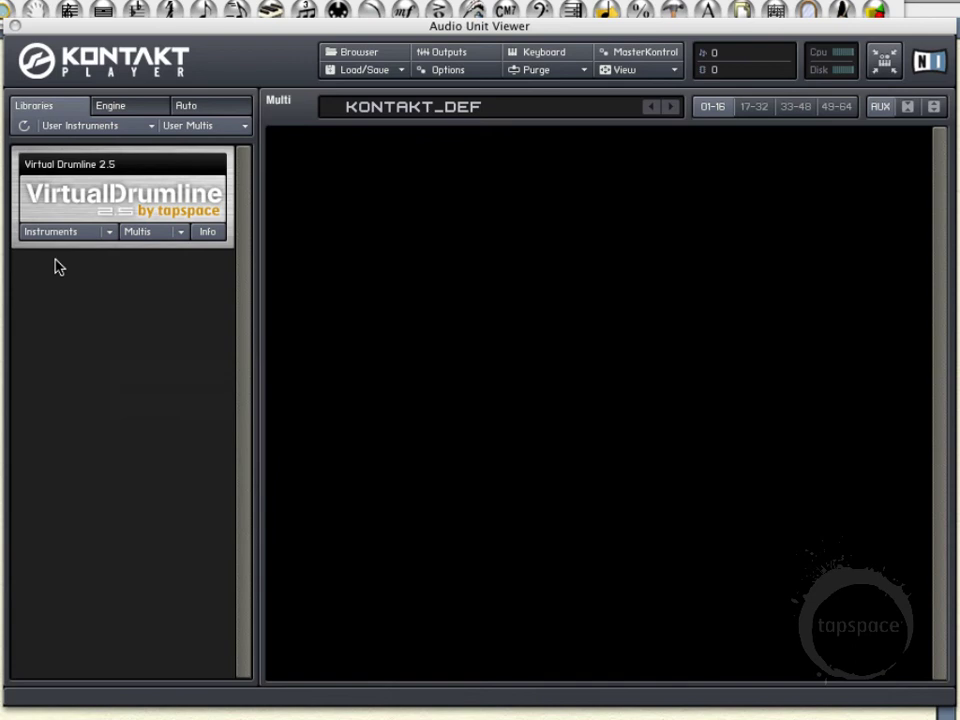
- Show the Virtual Drumline library files, widen the Name column, and enter Finale Specific Instruments
{"action": "left_click", "coordinate": [71, 234]}
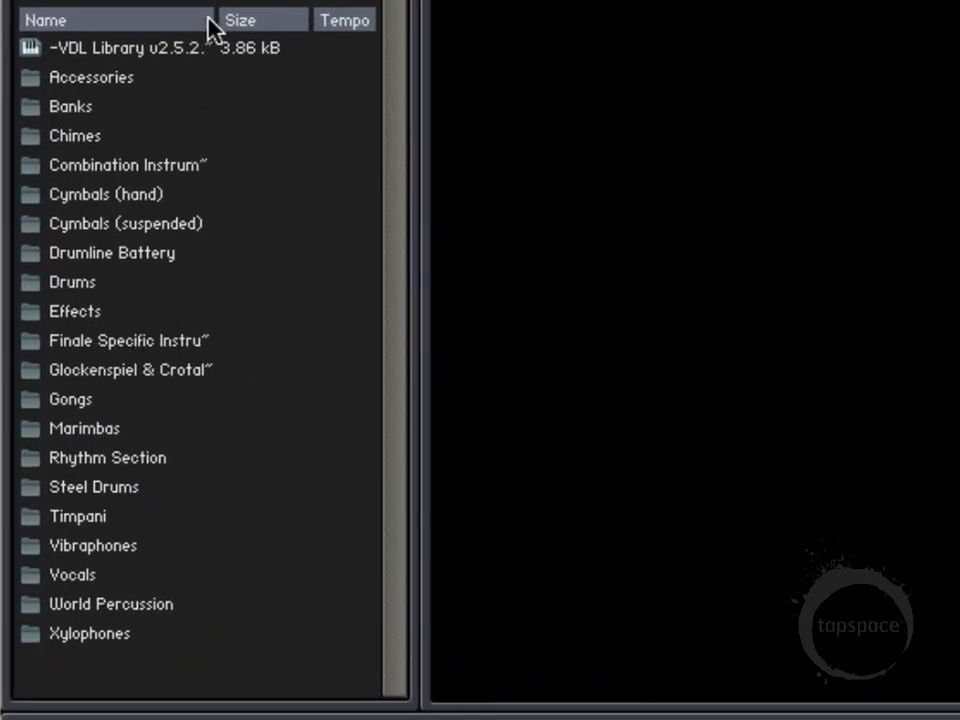
{"action": "left_click_drag", "start_coordinate": [212, 21], "coordinate": [265, 24]}
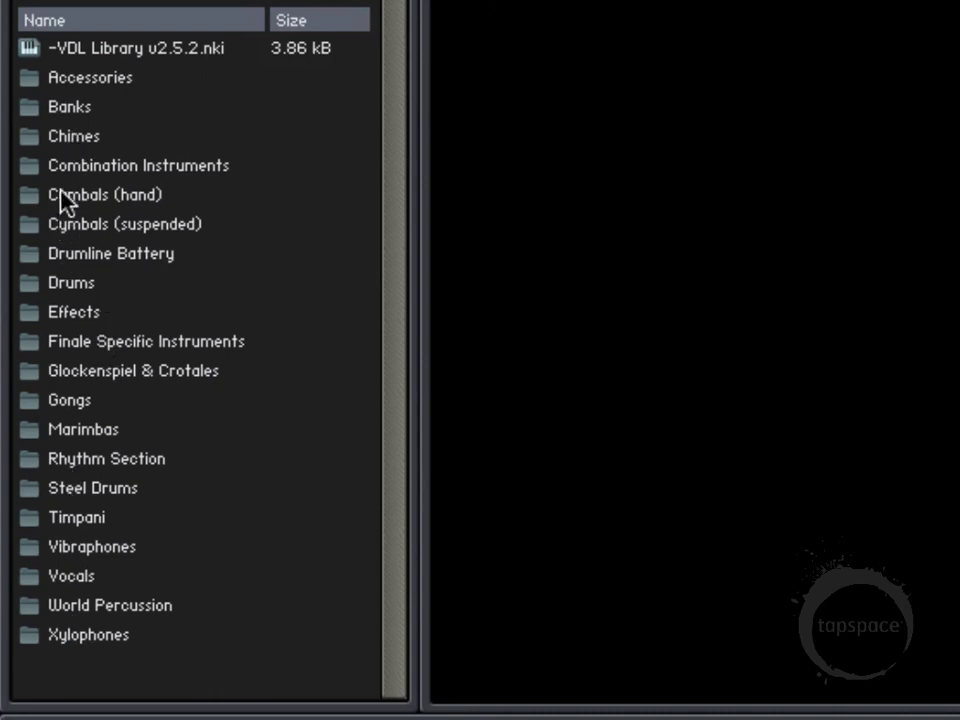
{"action": "double_click", "coordinate": [128, 341]}
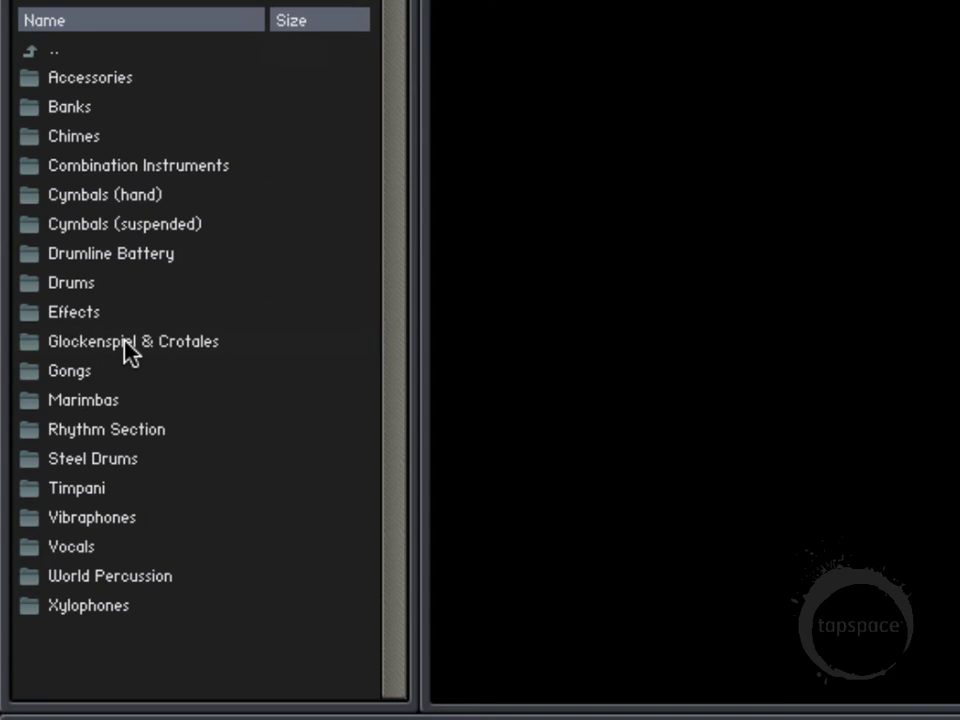
- Load SnareLine Manual LITE (MW) from Drumline Battery > 1. Snares into the multi on channel 1
{"action": "double_click", "coordinate": [108, 255]}
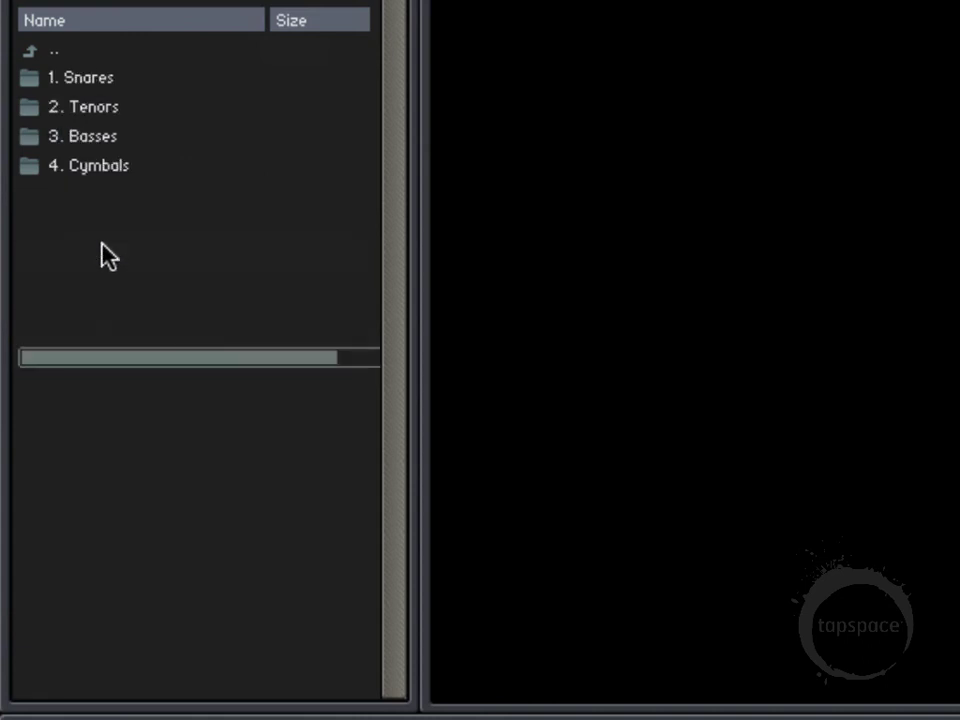
{"action": "double_click", "coordinate": [84, 78]}
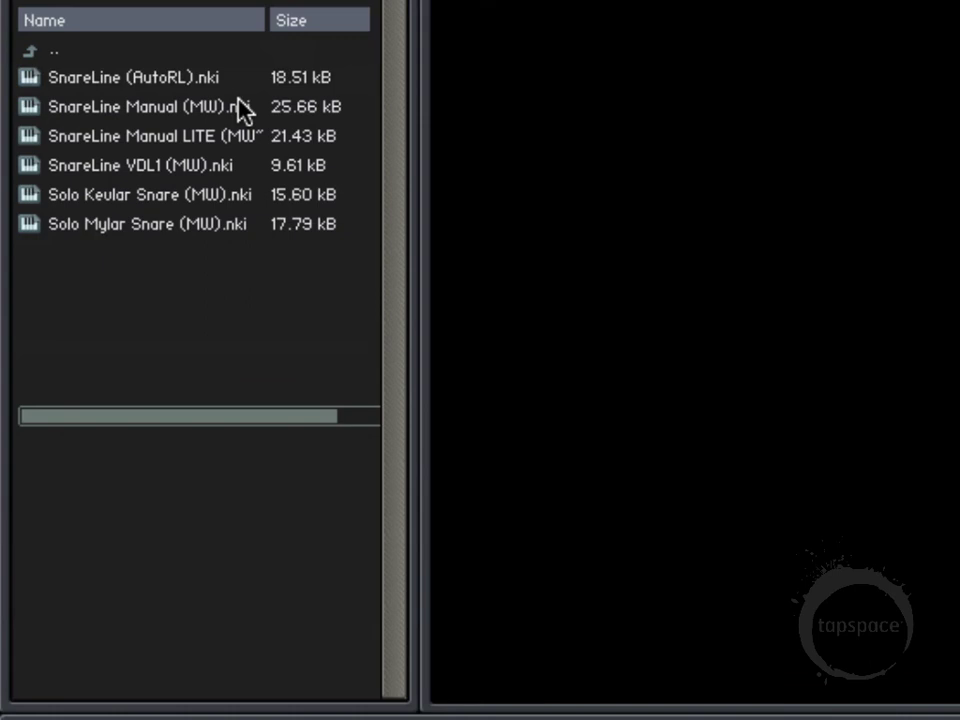
{"action": "left_click", "coordinate": [183, 113]}
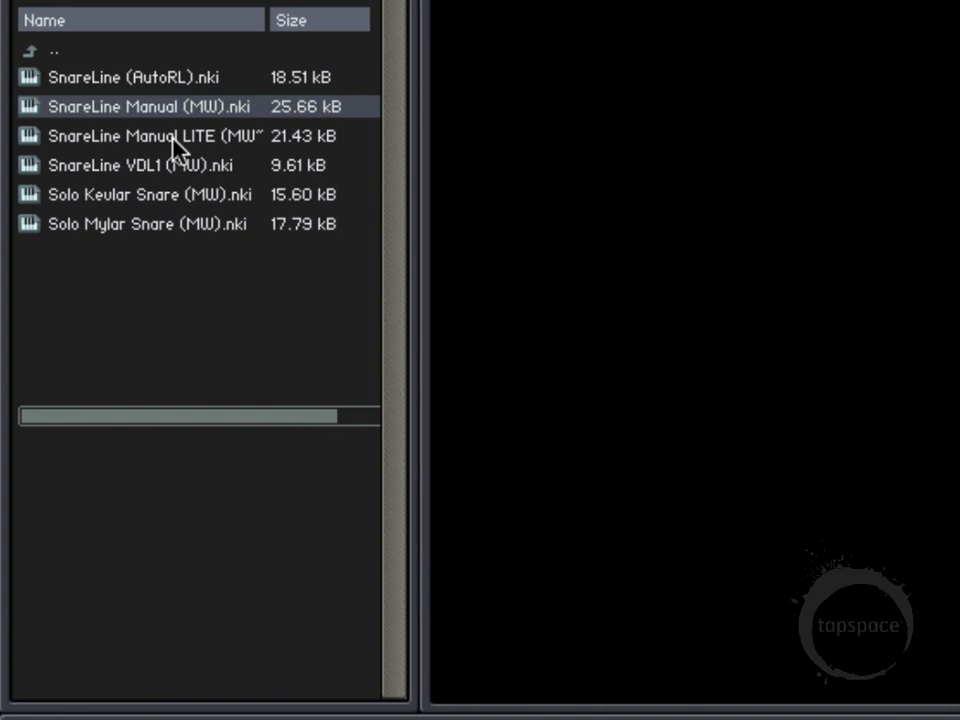
{"action": "left_click", "coordinate": [172, 139]}
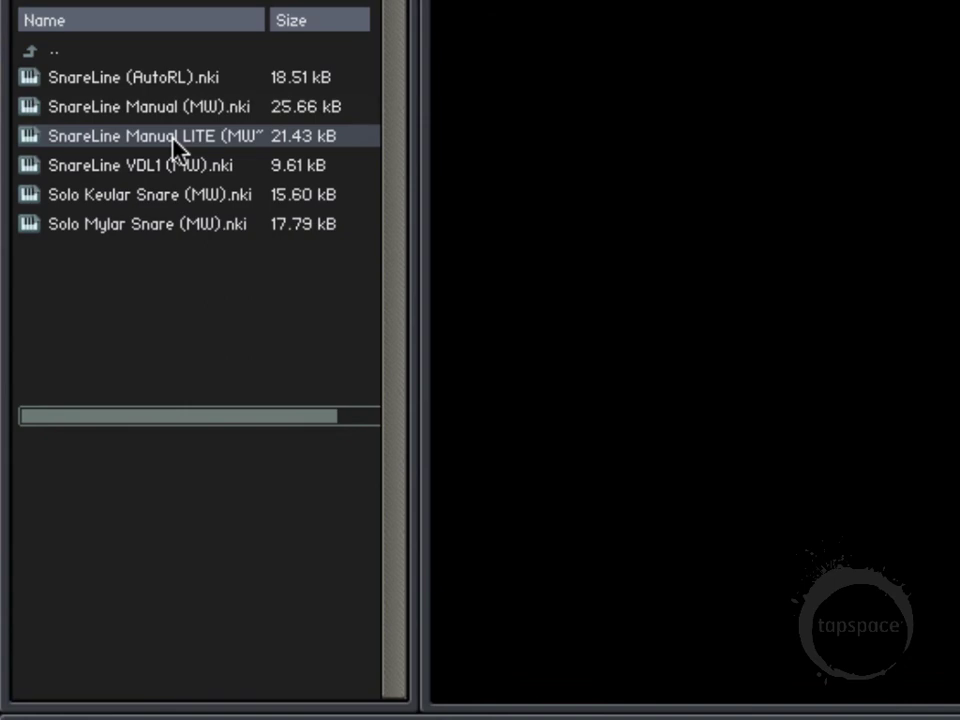
{"action": "left_click_drag", "start_coordinate": [172, 140], "coordinate": [386, 86]}
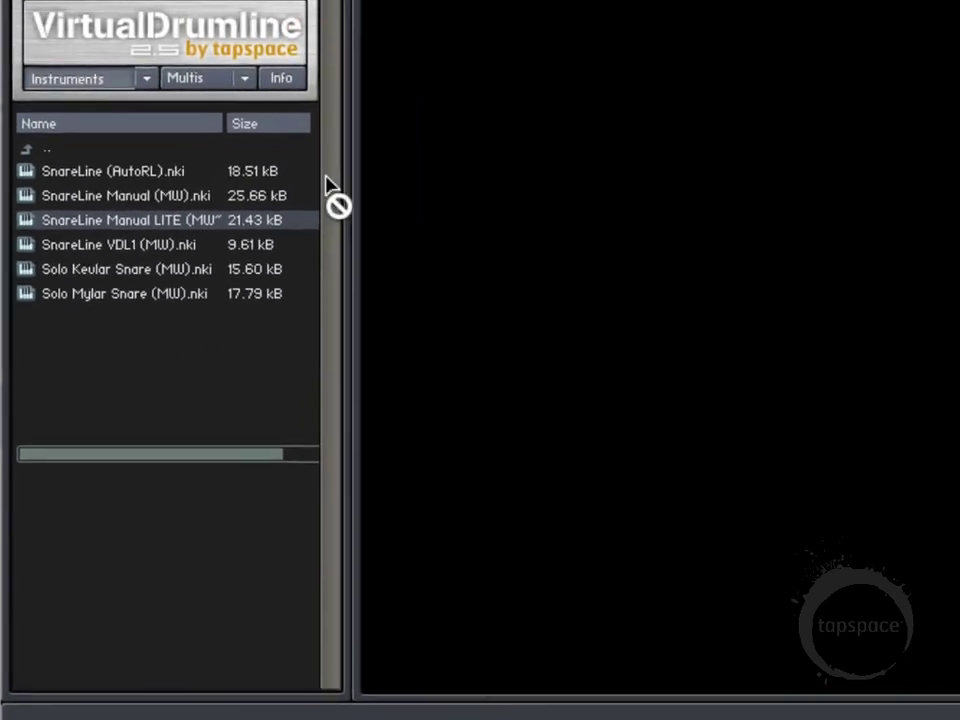
{"action": "left_click_drag", "start_coordinate": [327, 179], "coordinate": [641, 141]}
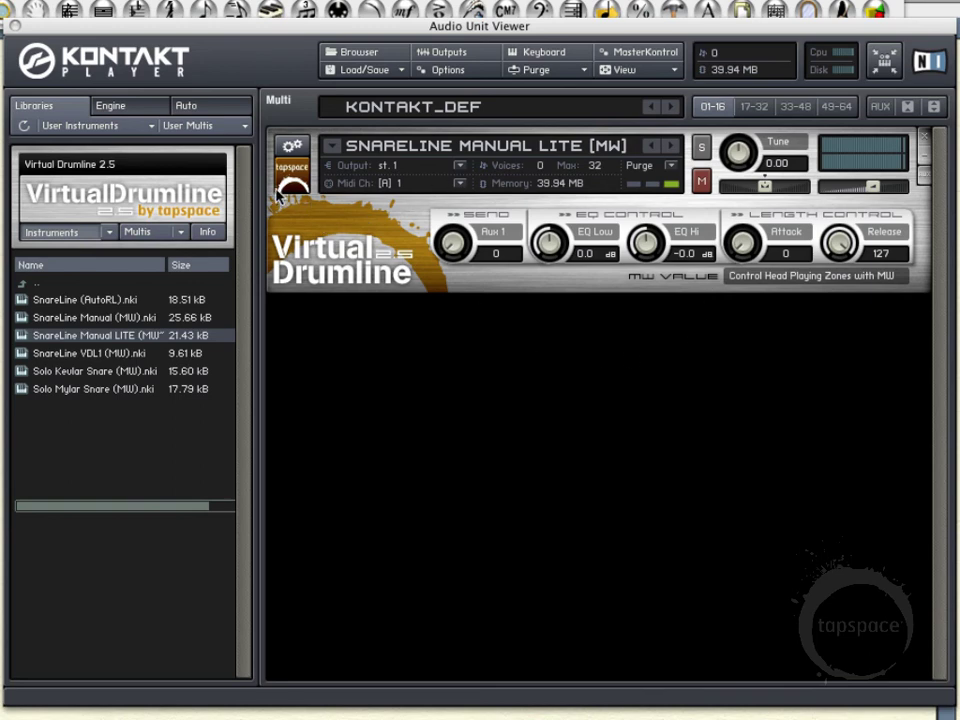
- Toggle the SnareLine Manual LITE panel until it shows only its header, hiding the Drumline controls
{"action": "left_click", "coordinate": [291, 186]}
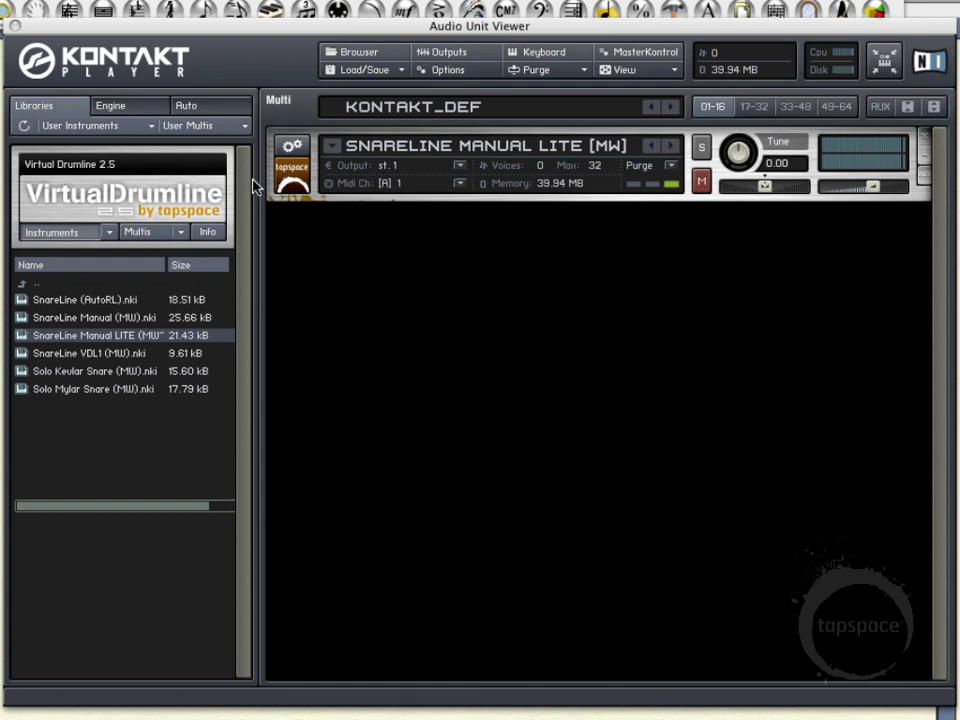
{"action": "left_click", "coordinate": [291, 186]}
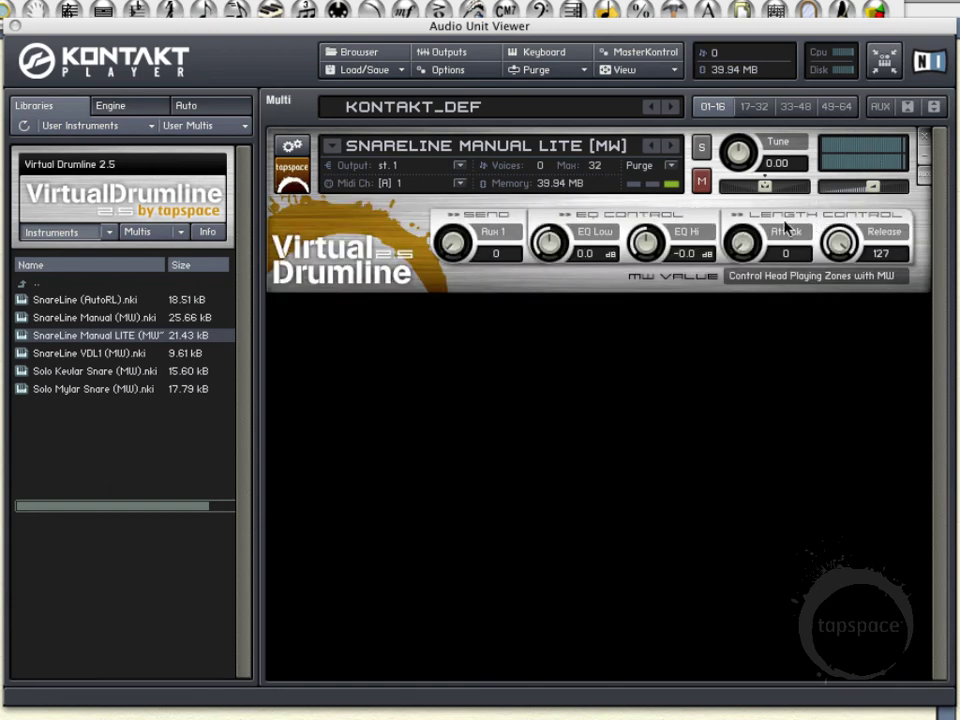
{"action": "left_click", "coordinate": [925, 160]}
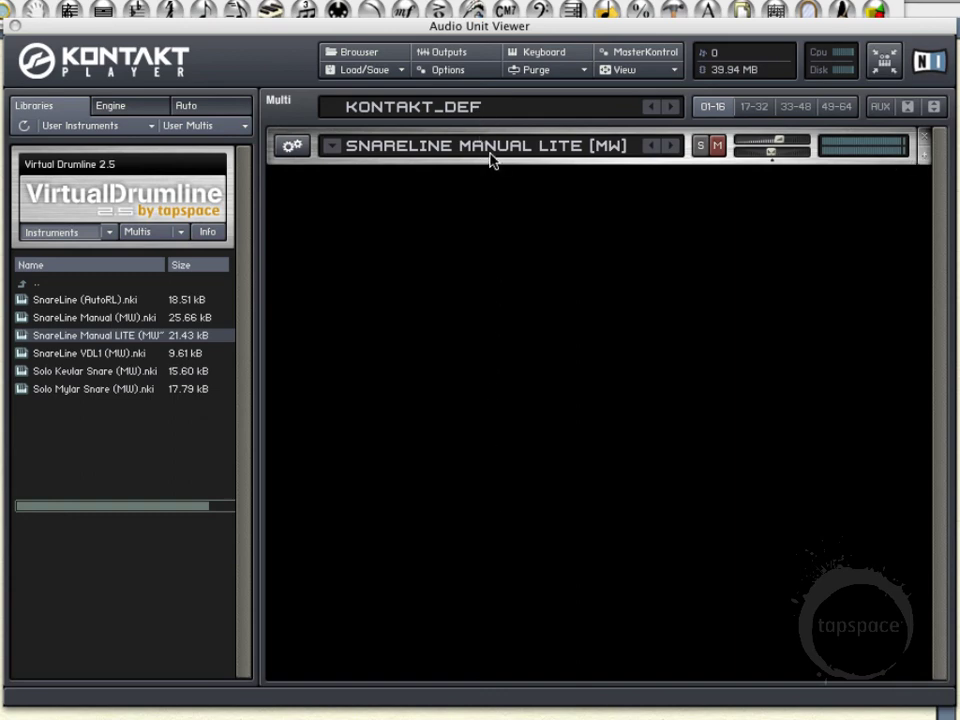
{"action": "left_click", "coordinate": [924, 156]}
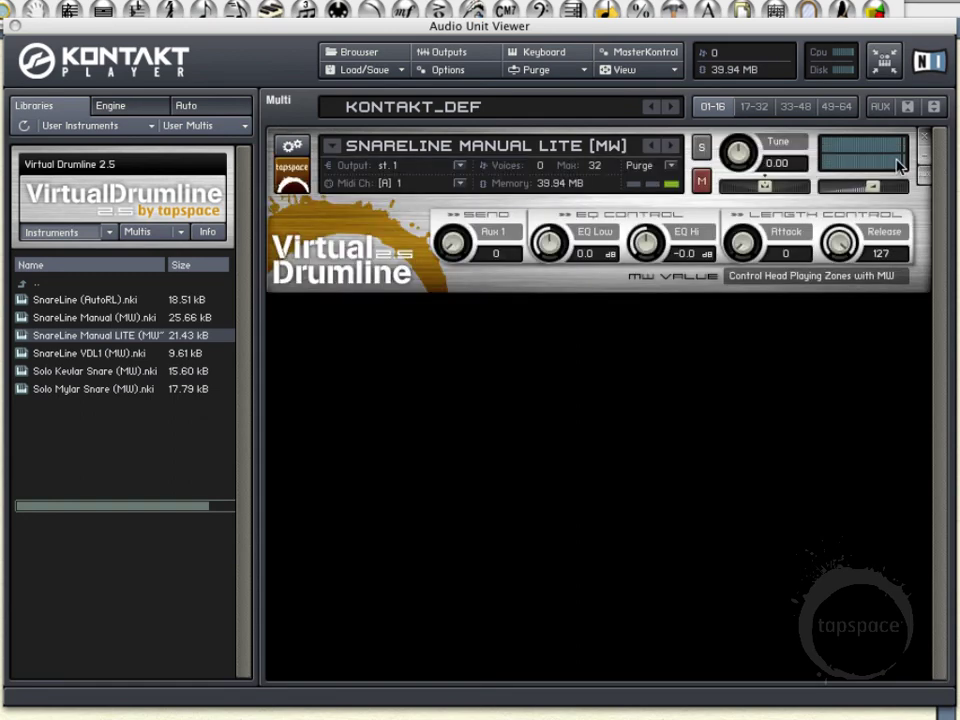
{"action": "left_click", "coordinate": [294, 180]}
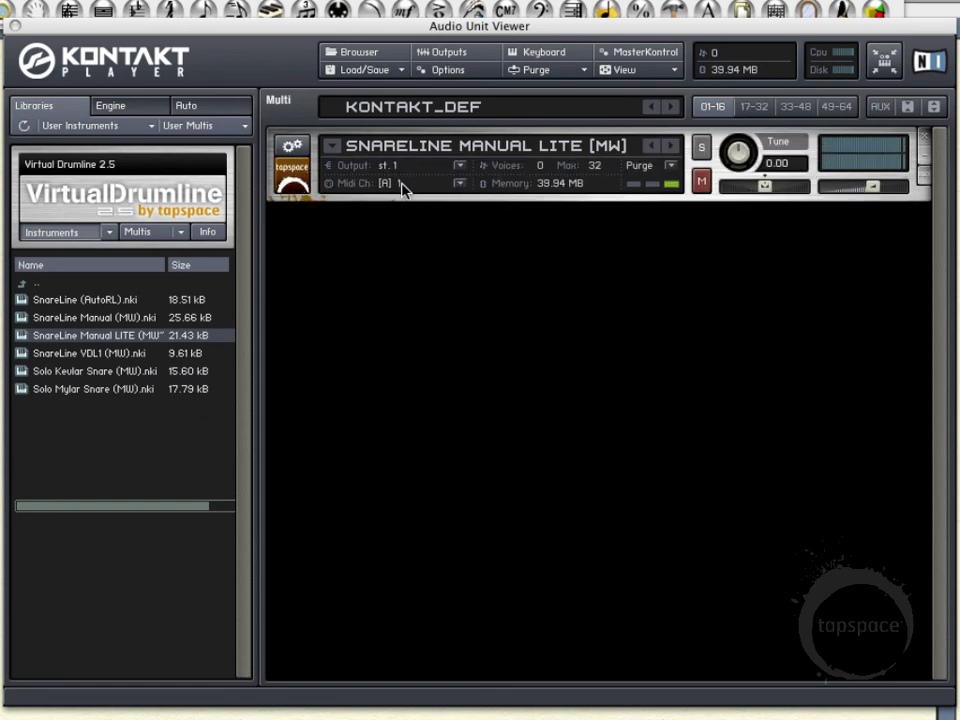
- Load TenorLine Manual LITE from 2. Tenors onto MIDI channel 2 and collapse its panel
{"action": "double_click", "coordinate": [42, 285]}
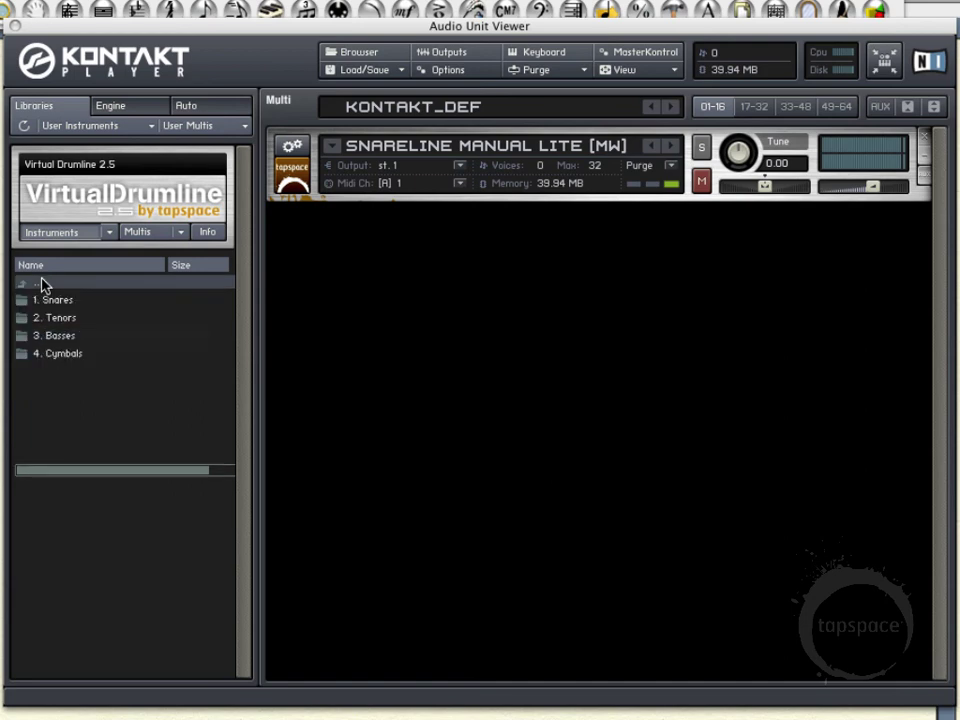
{"action": "double_click", "coordinate": [58, 316]}
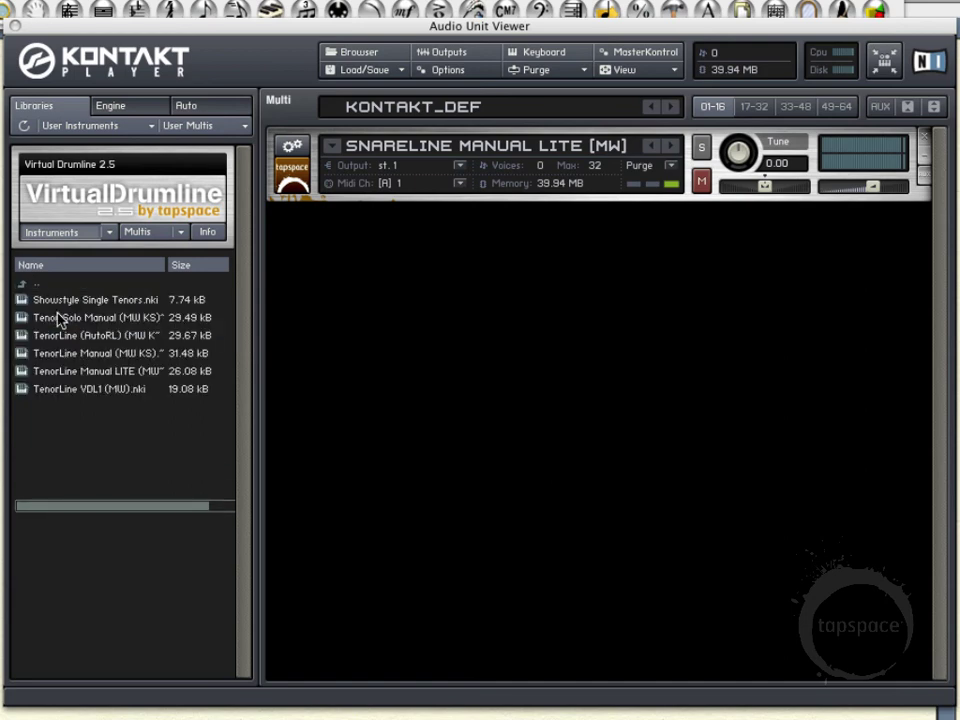
{"action": "double_click", "coordinate": [95, 371]}
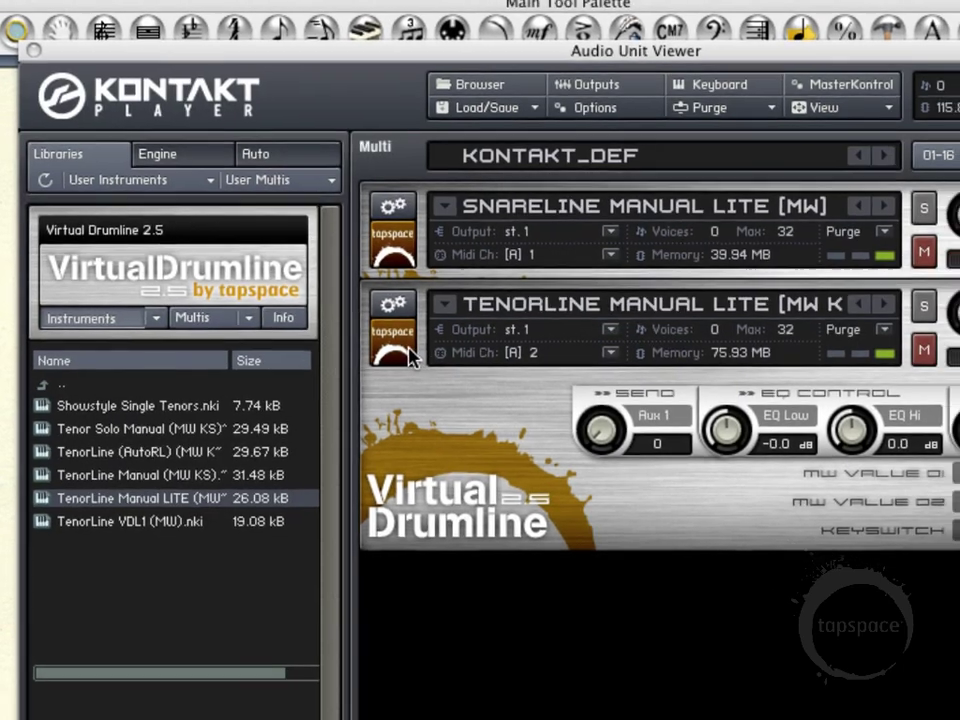
{"action": "left_click", "coordinate": [406, 345]}
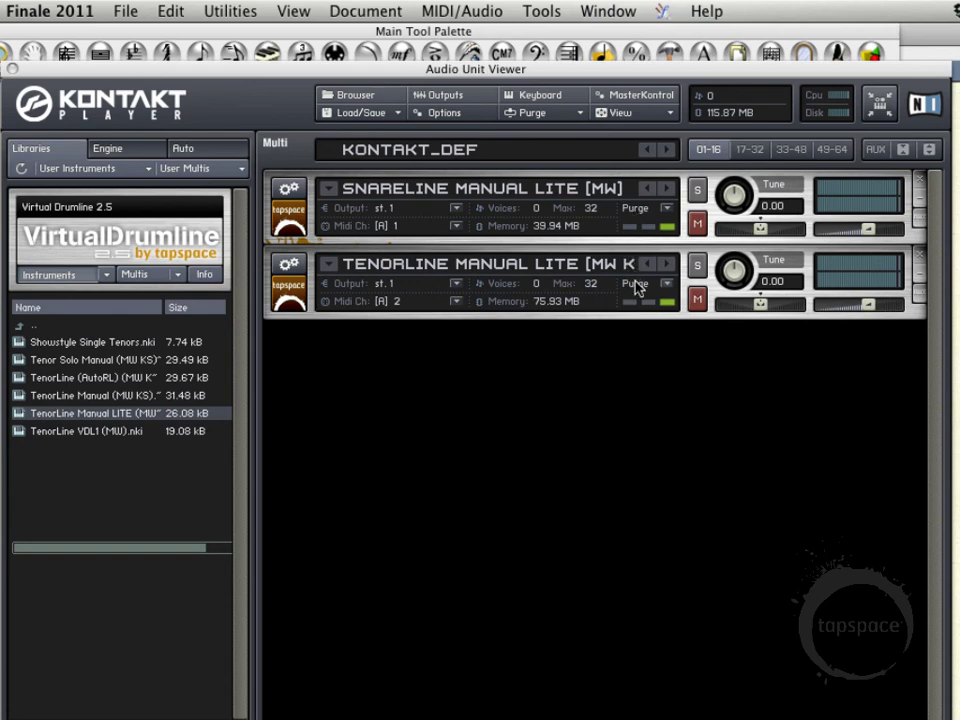
- Remove the snare and tenor instruments, then replace the multi with Finale Specific Battery Manual LITE
{"action": "left_click", "coordinate": [919, 180]}
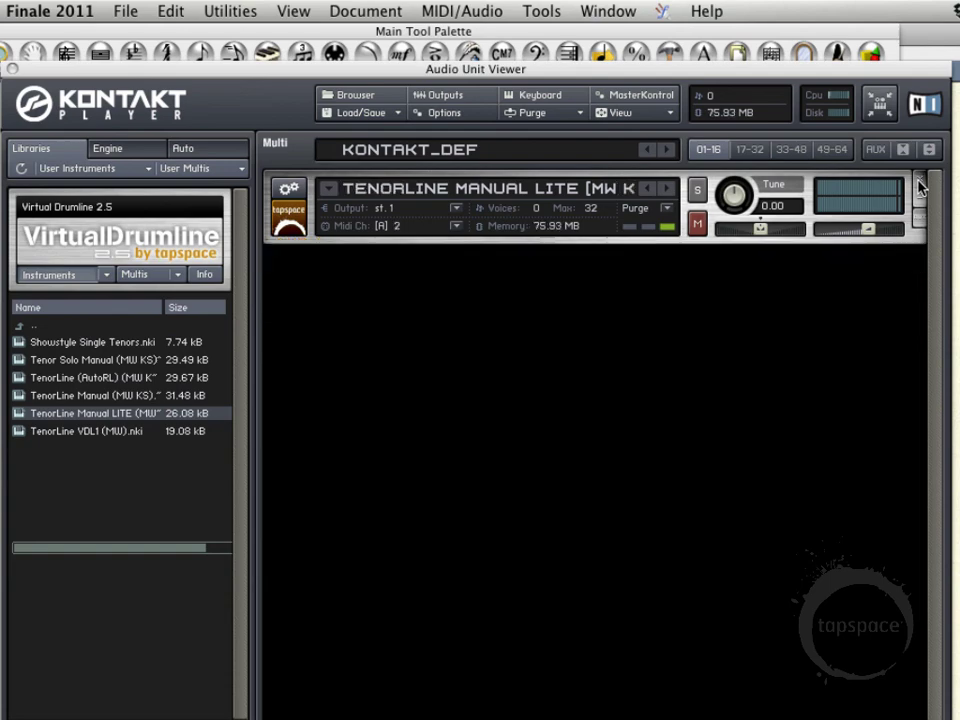
{"action": "left_click", "coordinate": [919, 182]}
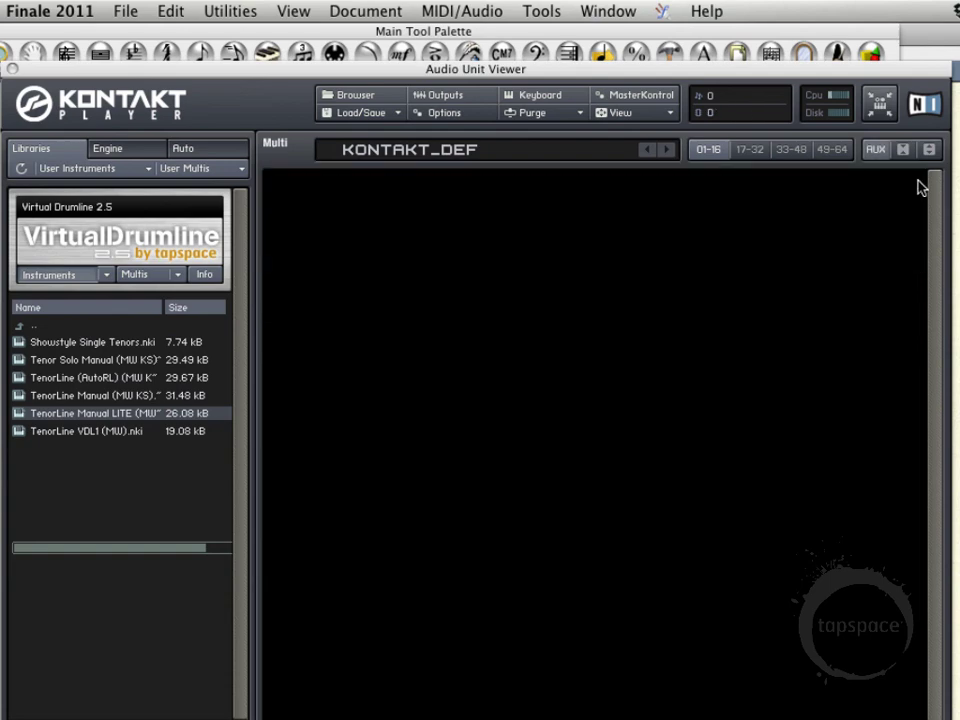
{"action": "left_click", "coordinate": [178, 274]}
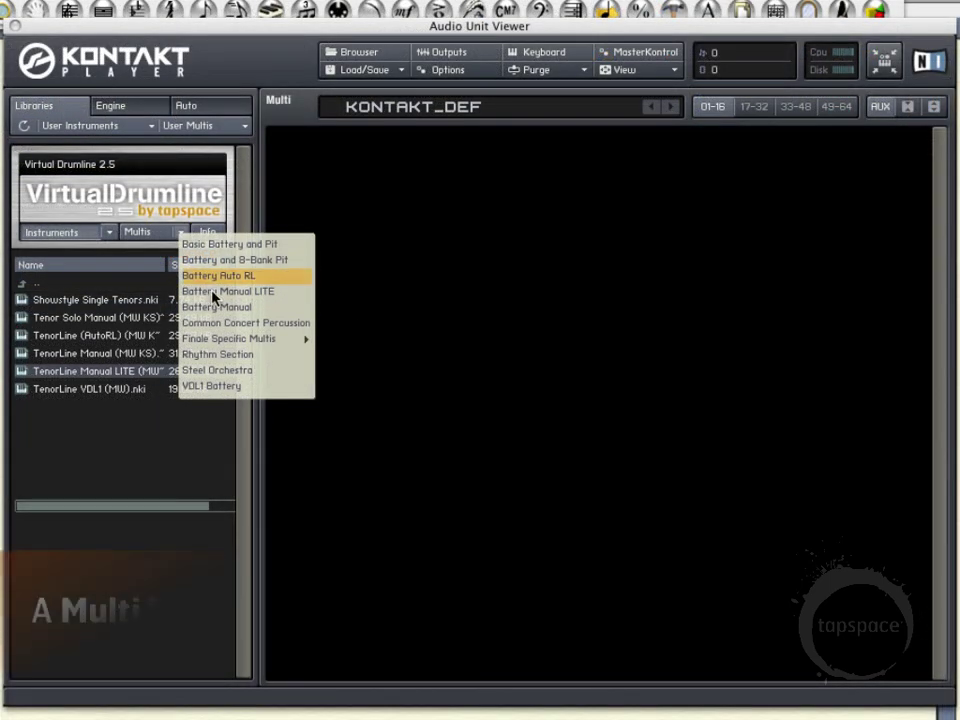
{"action": "mouse_move", "coordinate": [229, 340]}
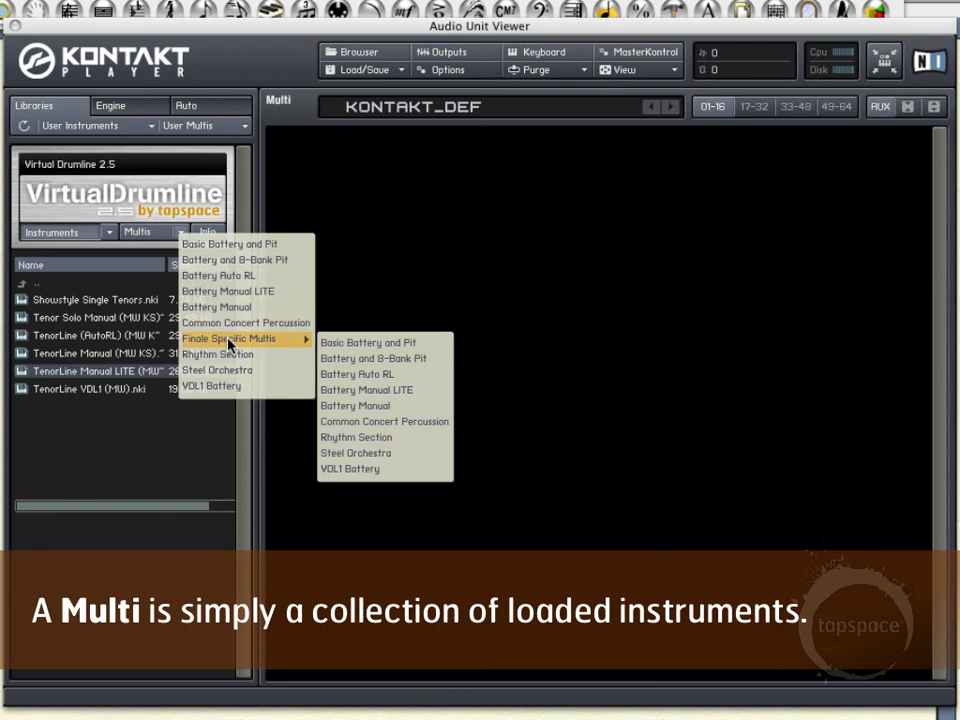
{"action": "left_click", "coordinate": [375, 392]}
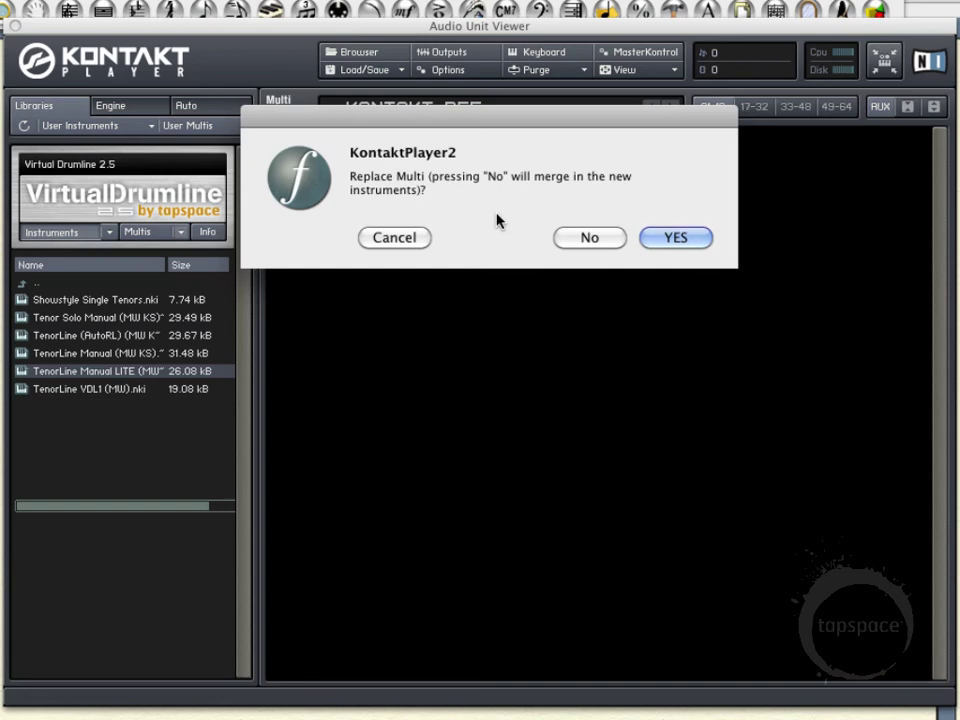
{"action": "left_click", "coordinate": [676, 239]}
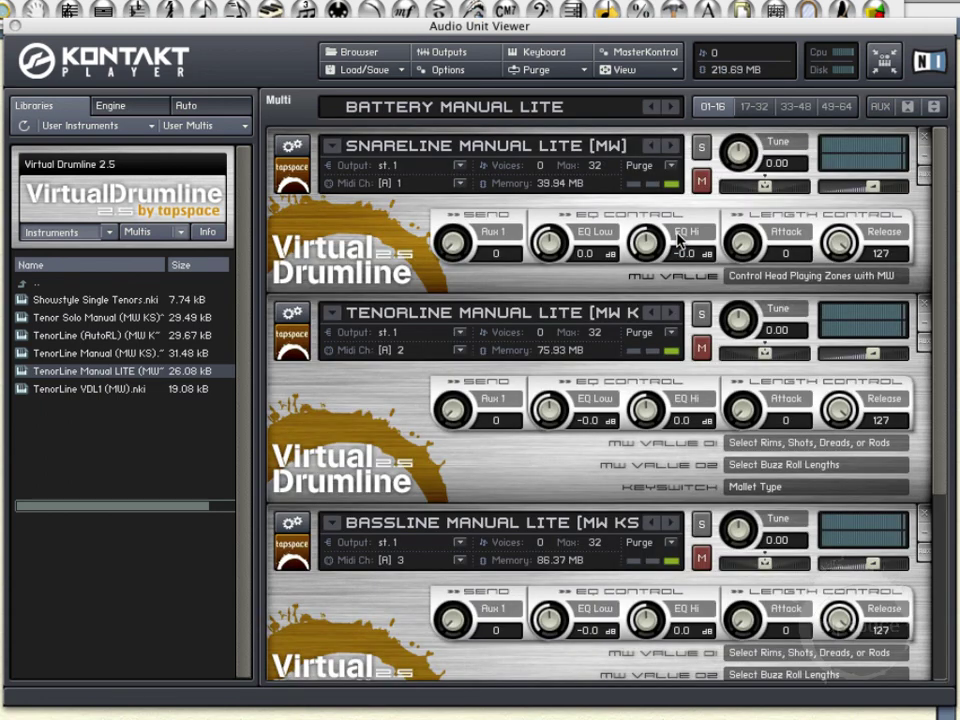
- Collapse the performance panels of Snareline, Tenorline, Bassline and Cymbal Line 20in
{"action": "left_click", "coordinate": [292, 188]}
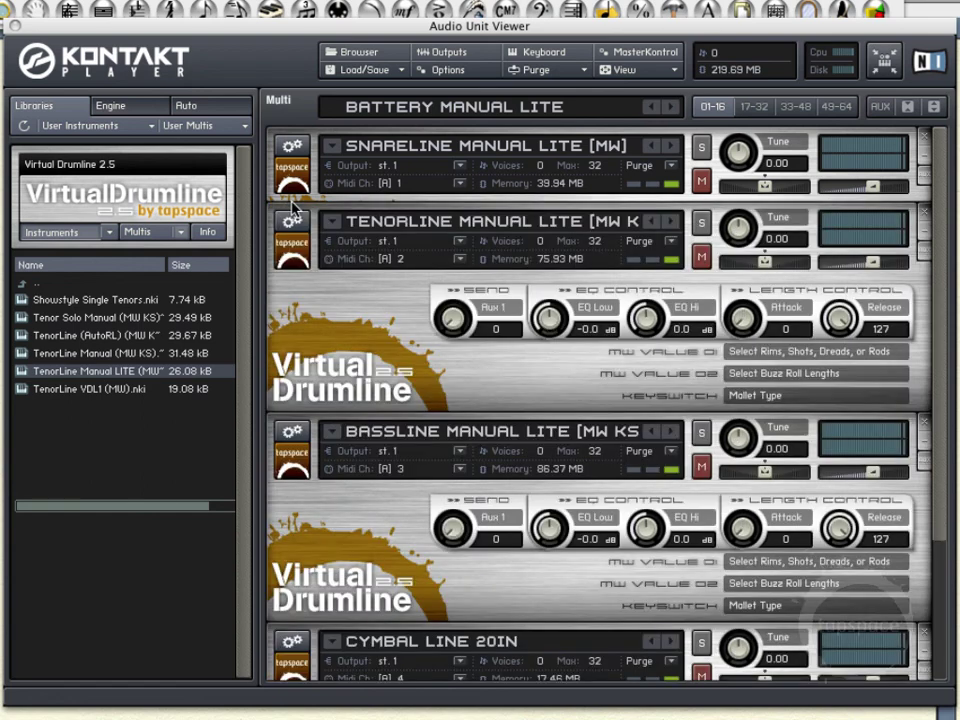
{"action": "left_click", "coordinate": [292, 262]}
{"action": "left_click", "coordinate": [292, 336]}
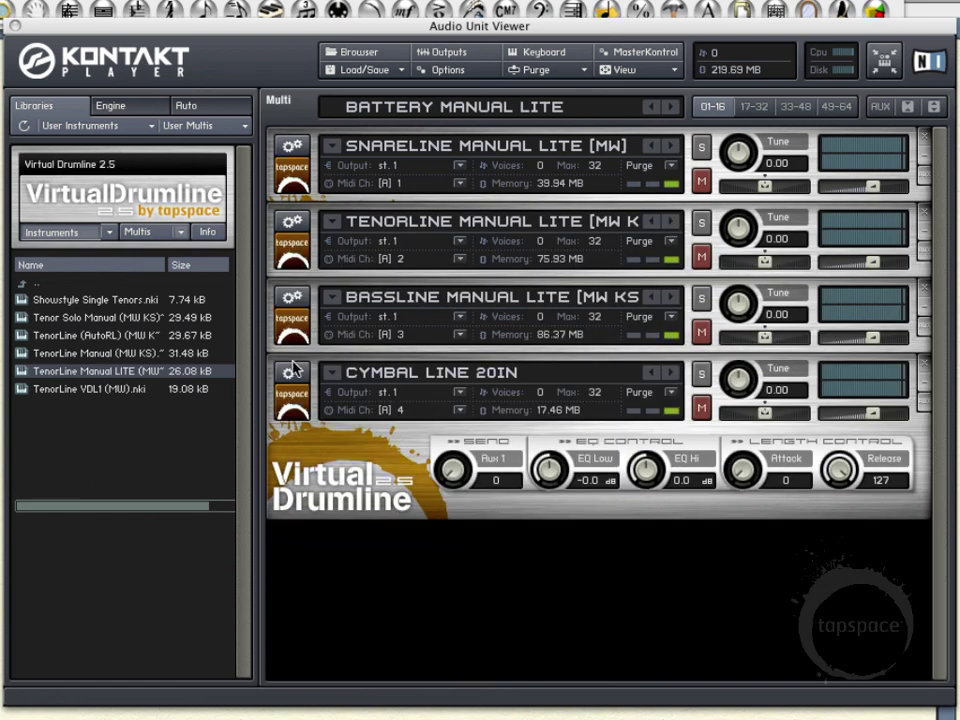
{"action": "left_click", "coordinate": [292, 400]}
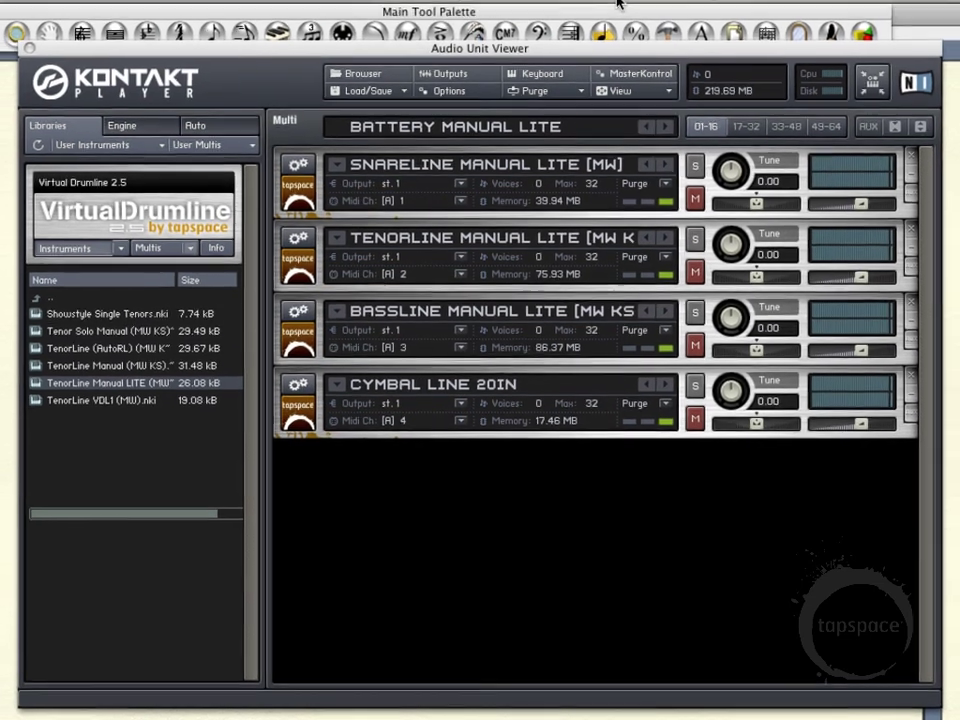
{"action": "left_click", "coordinate": [621, 0]}
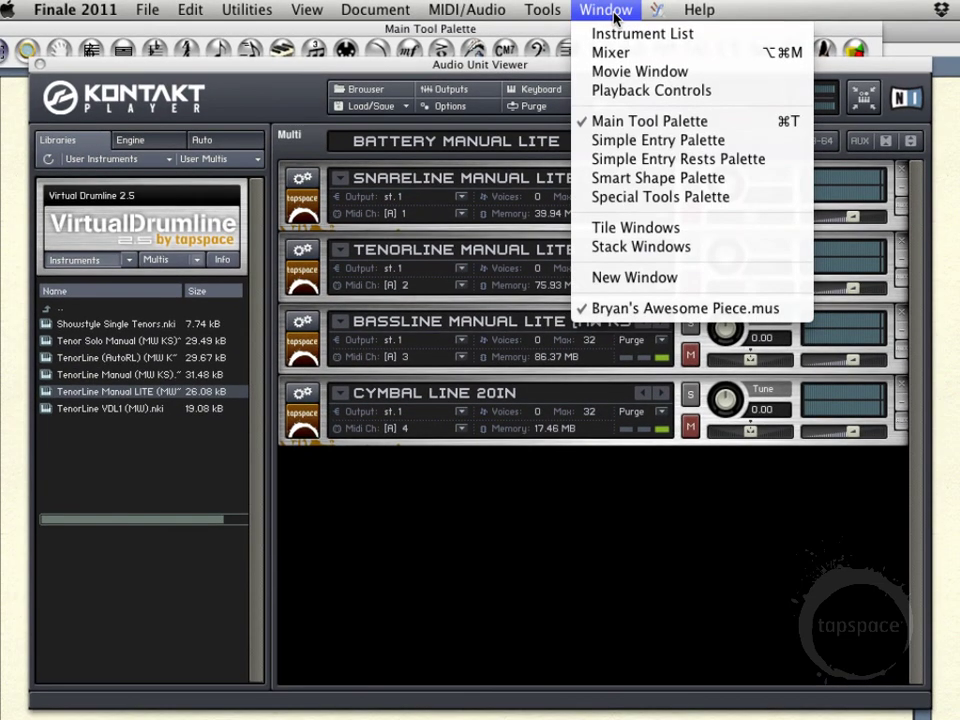
{"action": "left_click", "coordinate": [617, 33]}
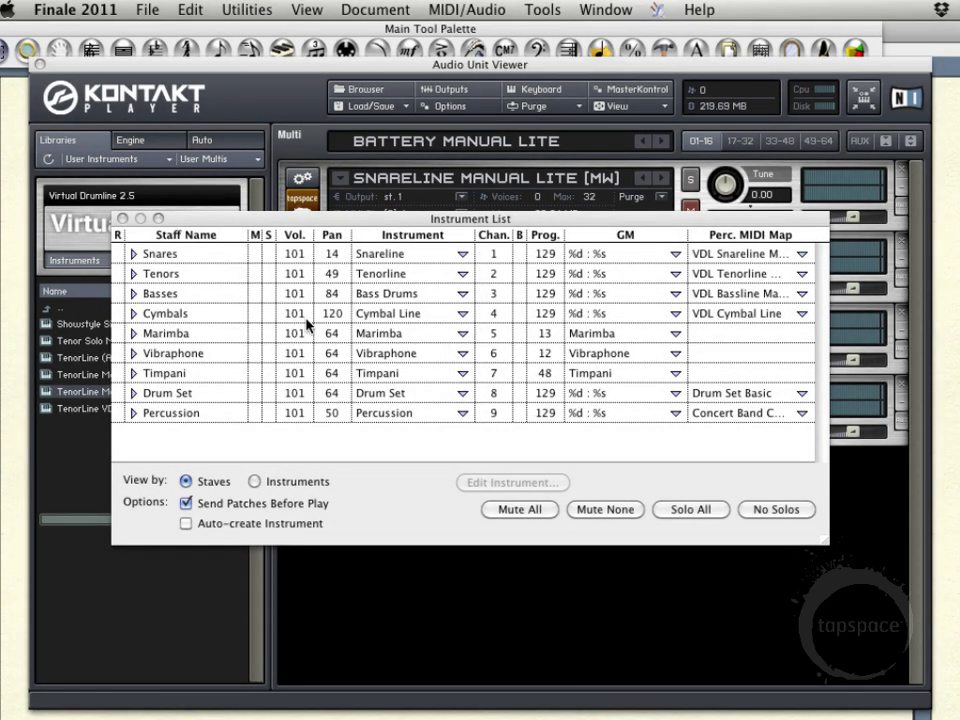
- Close the Instrument List and return to the library's top-level instrument categories
{"action": "left_click", "coordinate": [122, 219]}
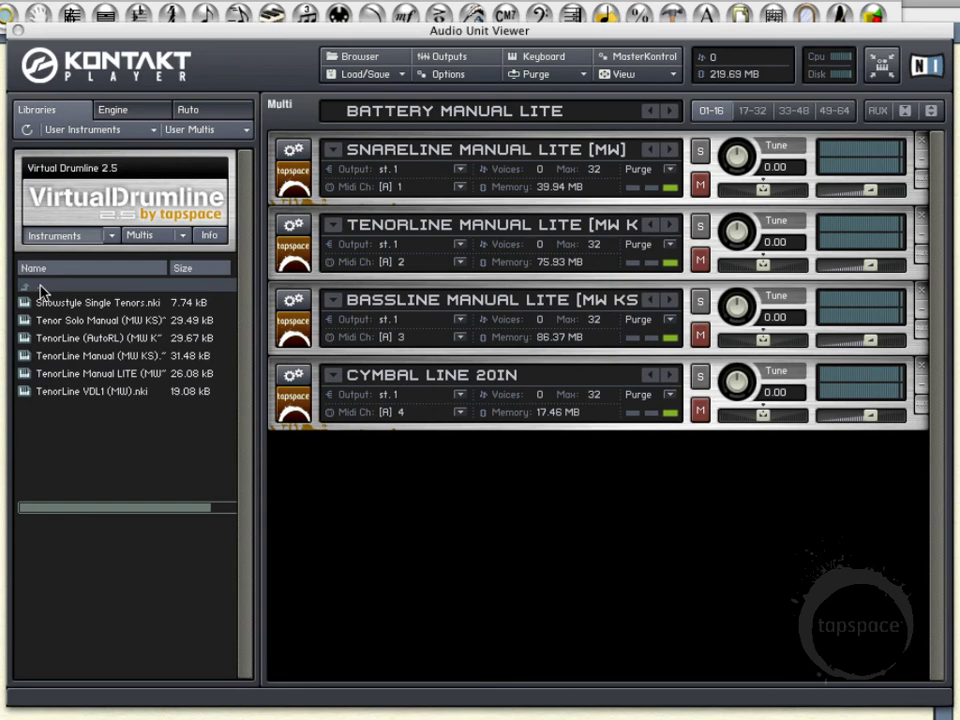
{"action": "left_click", "coordinate": [40, 288]}
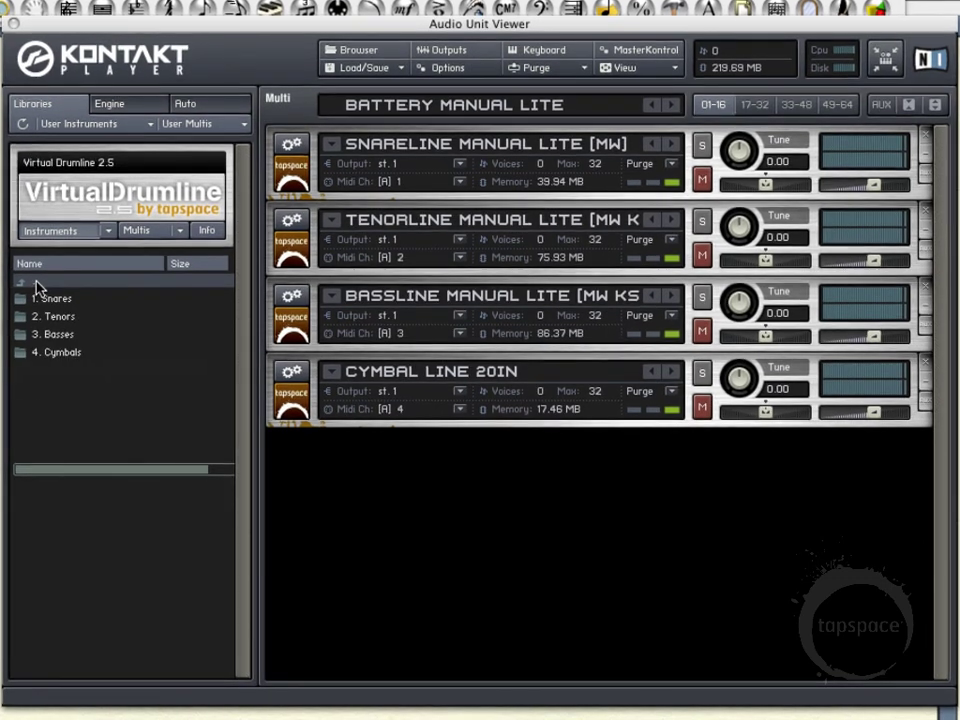
{"action": "left_click", "coordinate": [38, 287]}
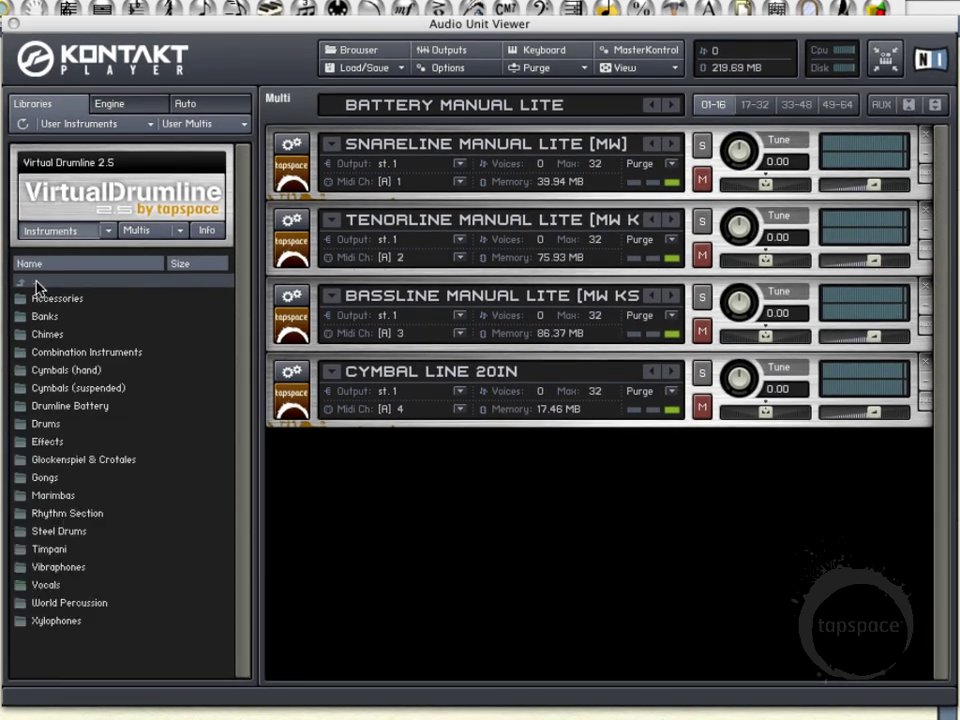
- Load Marimba RoseW Hard (MW) from the Marimbas folder onto MIDI channel 5
{"action": "double_click", "coordinate": [52, 496]}
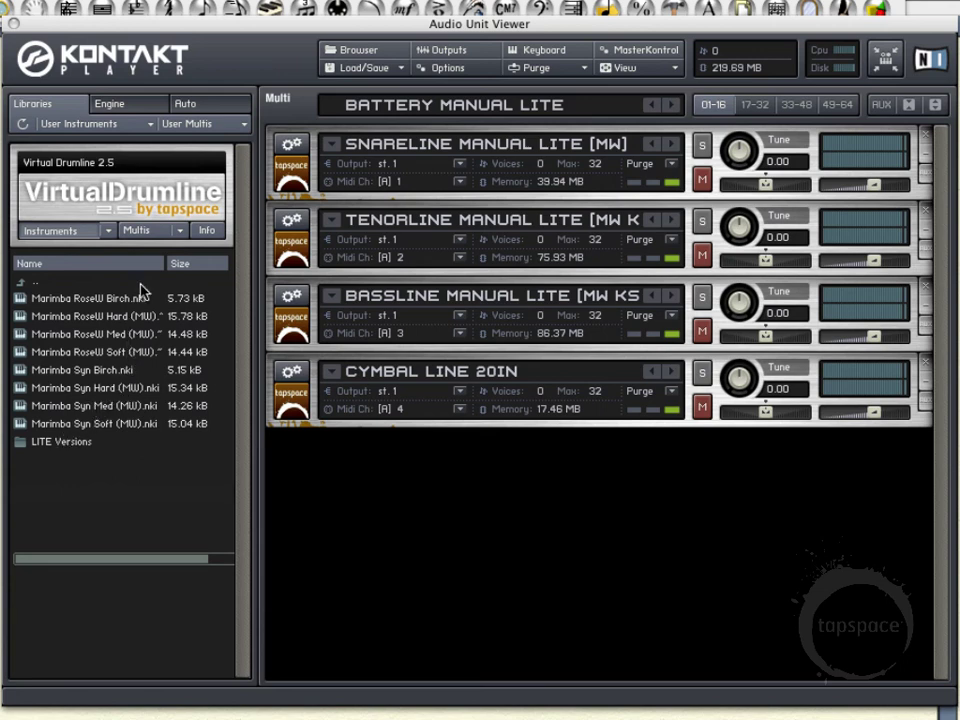
{"action": "left_click_drag", "start_coordinate": [166, 266], "coordinate": [186, 266]}
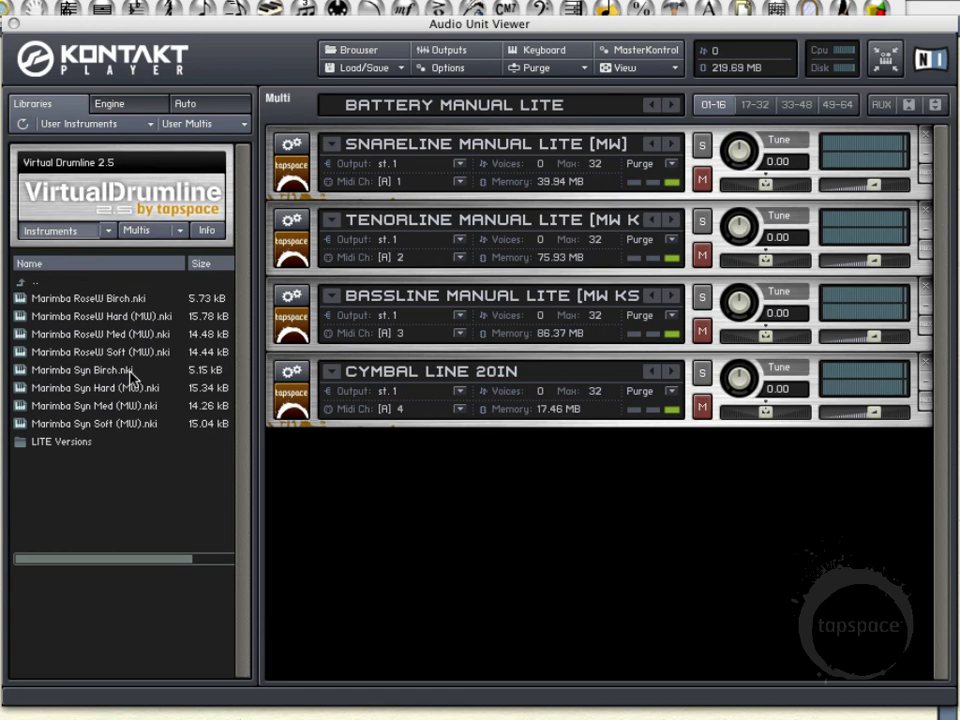
{"action": "double_click", "coordinate": [105, 317]}
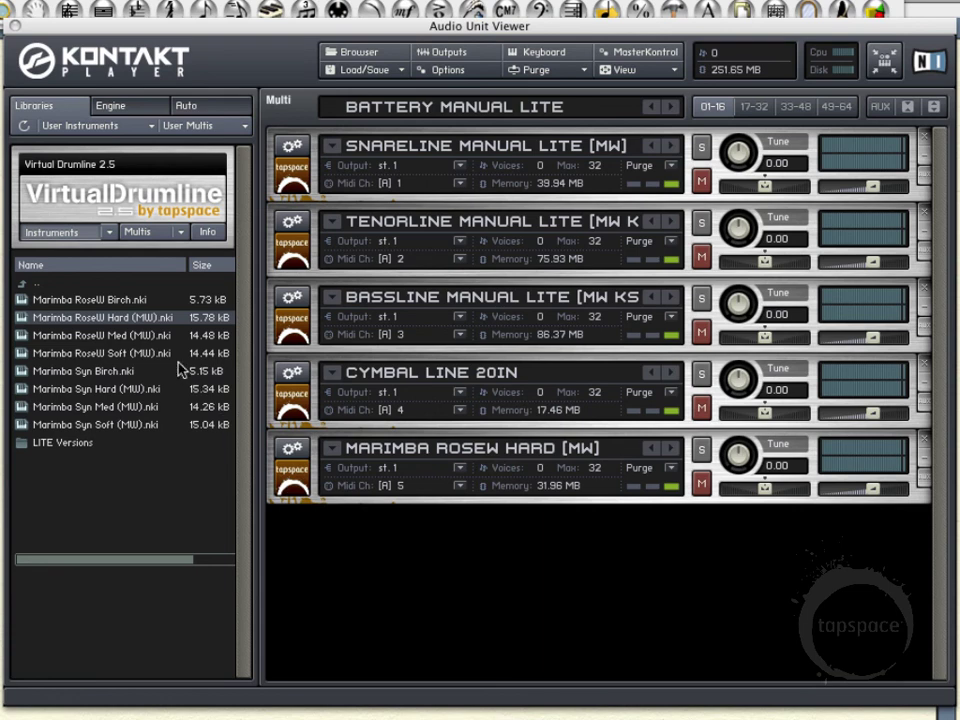
{"action": "double_click", "coordinate": [37, 285]}
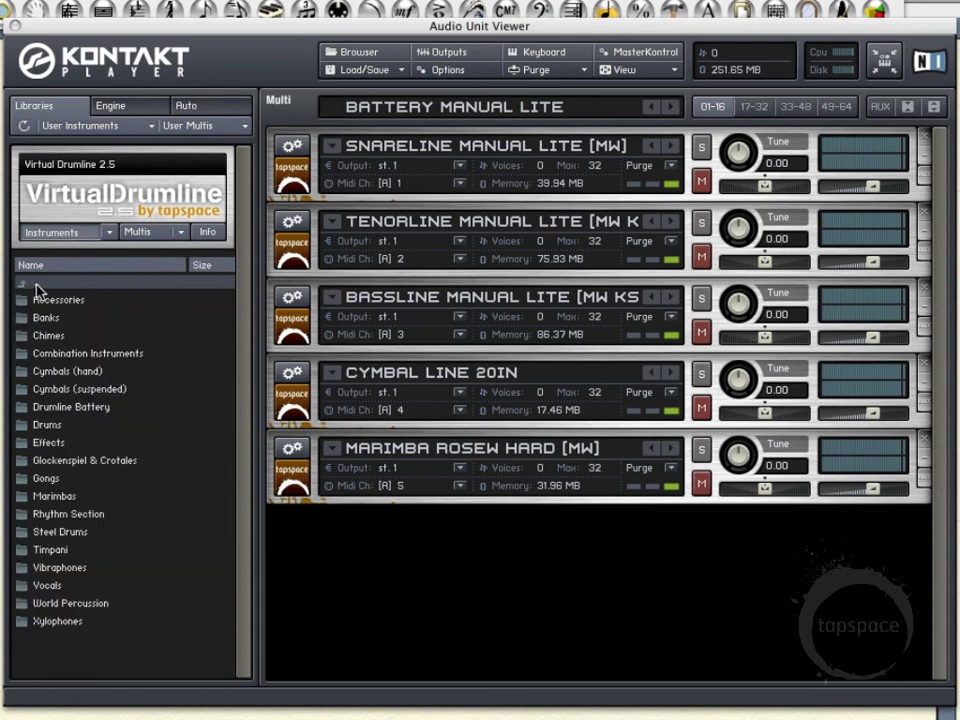
- Load Vibes Hard (MW) from Vibraphones and Timpani Med (MW) from Timpani onto channels 6 and 7
{"action": "left_click", "coordinate": [44, 567]}
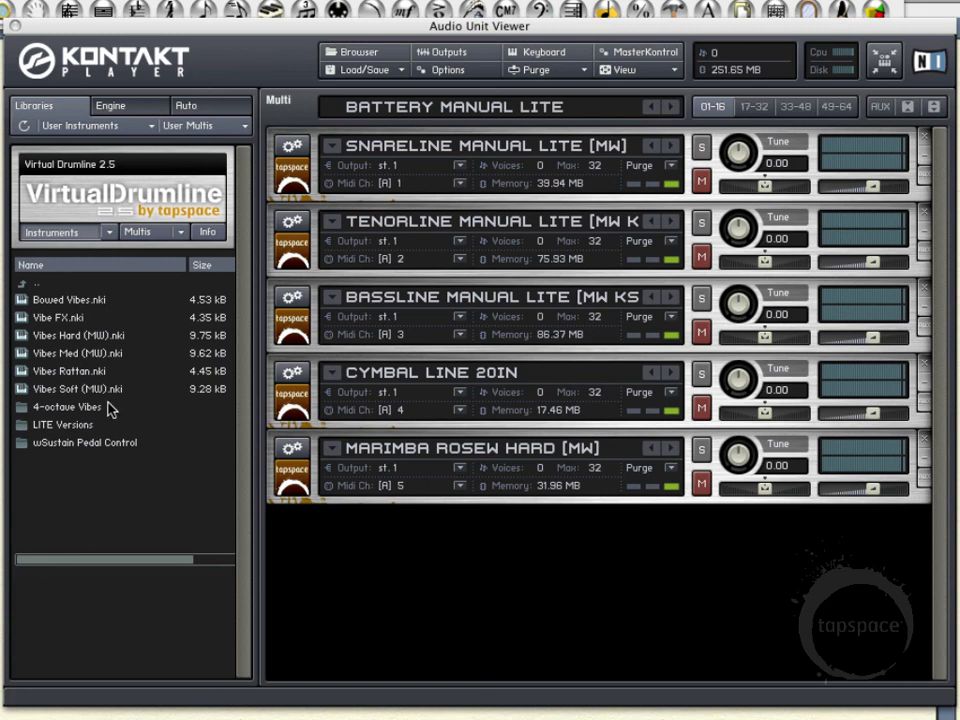
{"action": "double_click", "coordinate": [77, 338]}
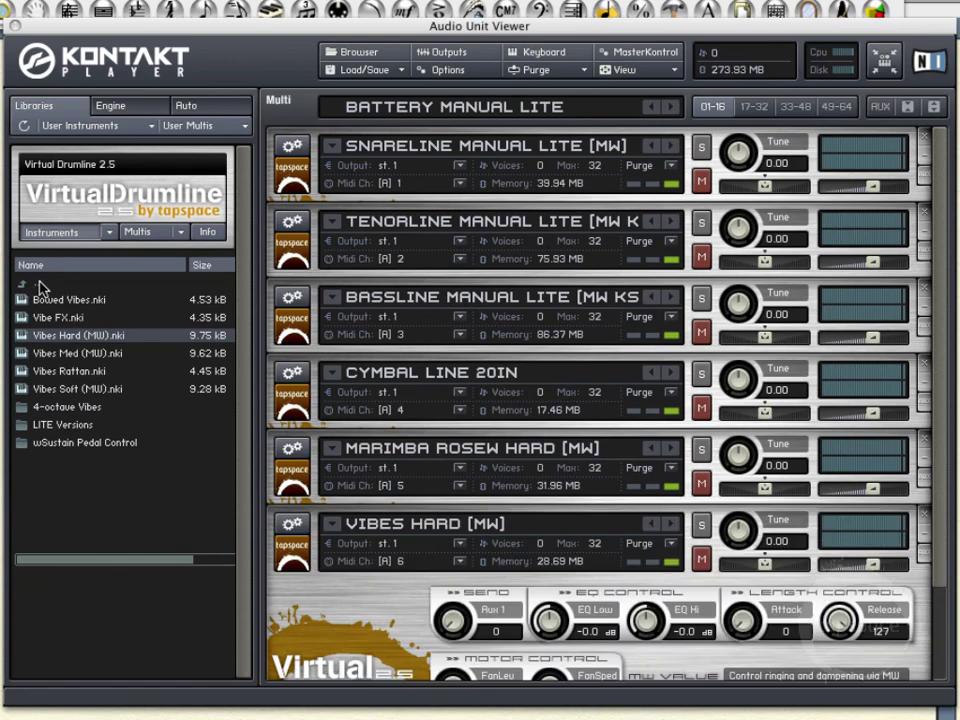
{"action": "double_click", "coordinate": [40, 287]}
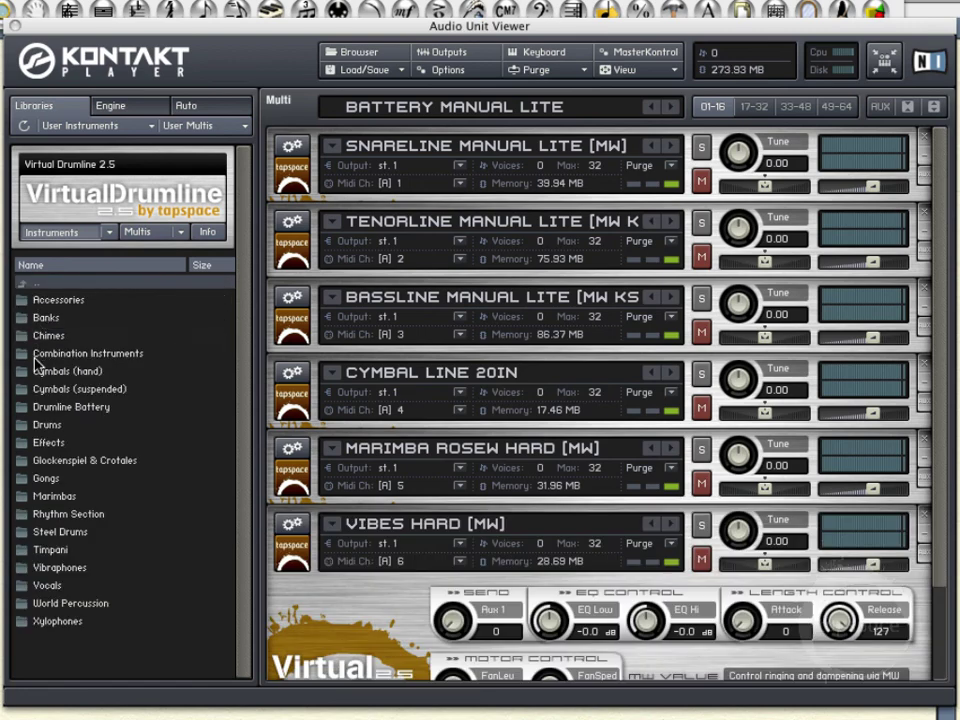
{"action": "double_click", "coordinate": [51, 550]}
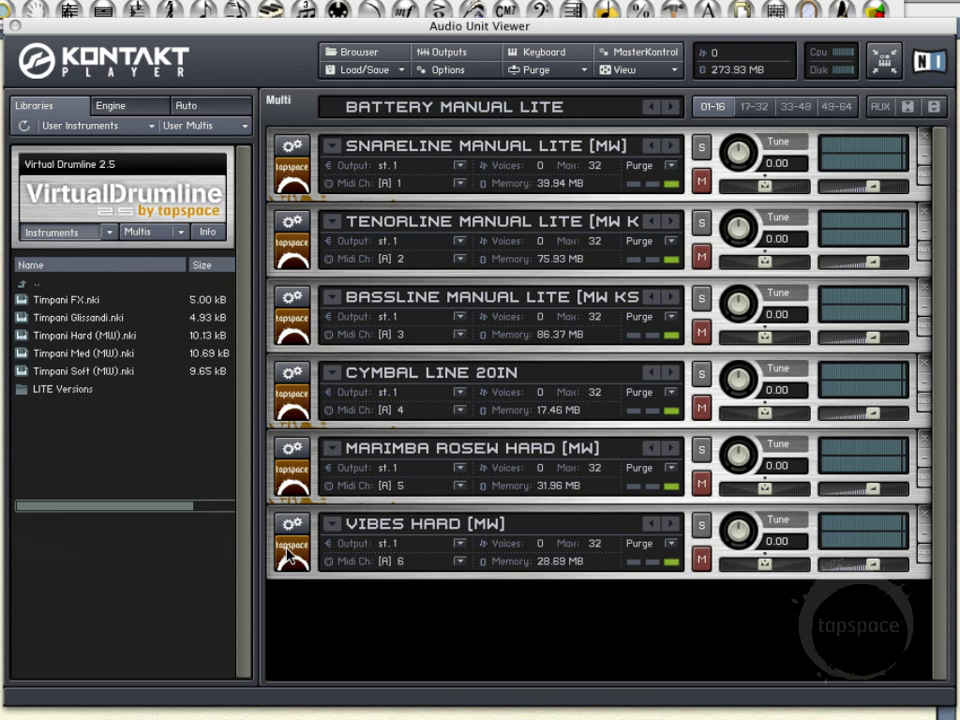
{"action": "double_click", "coordinate": [75, 355]}
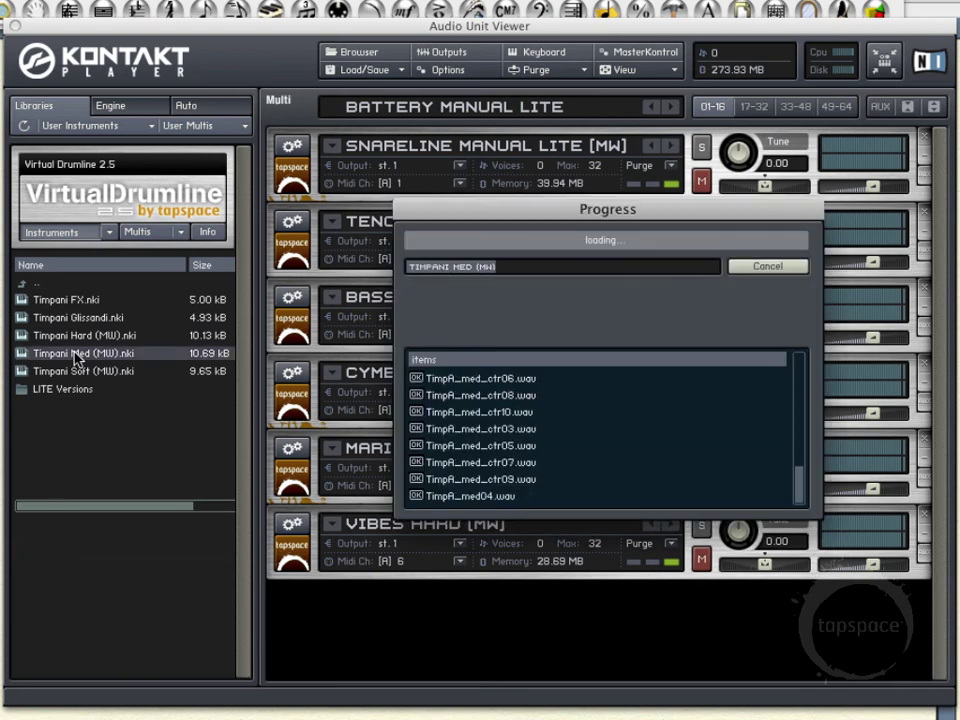